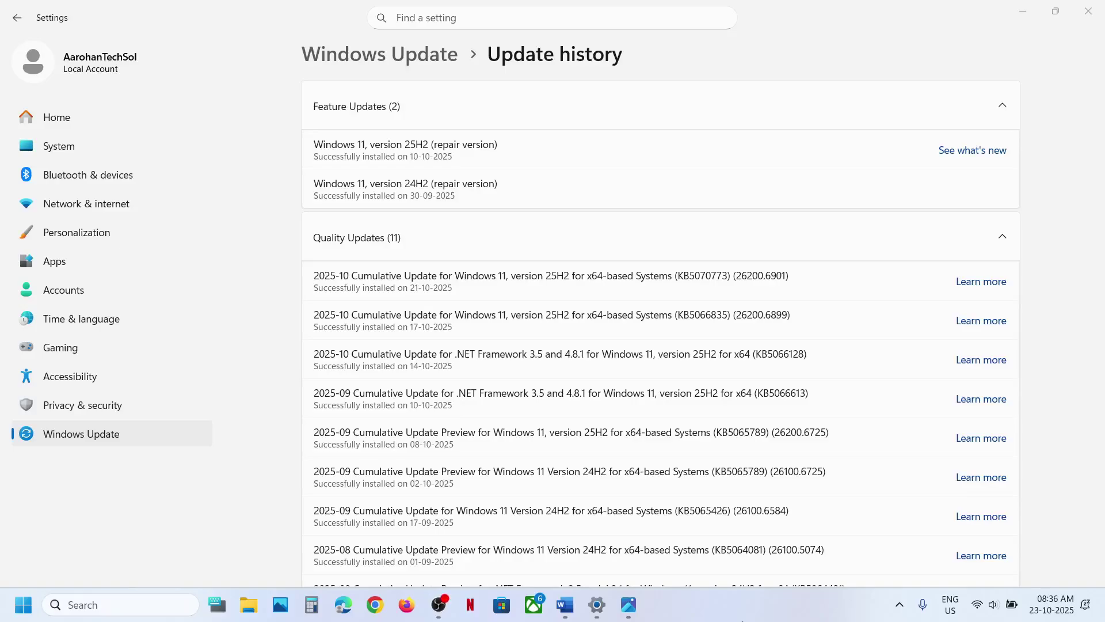
# - Select KB5070773 (build 26200.6901, installed 21-10-2025) in the Update history list
pyautogui.doubleClick(701, 277)
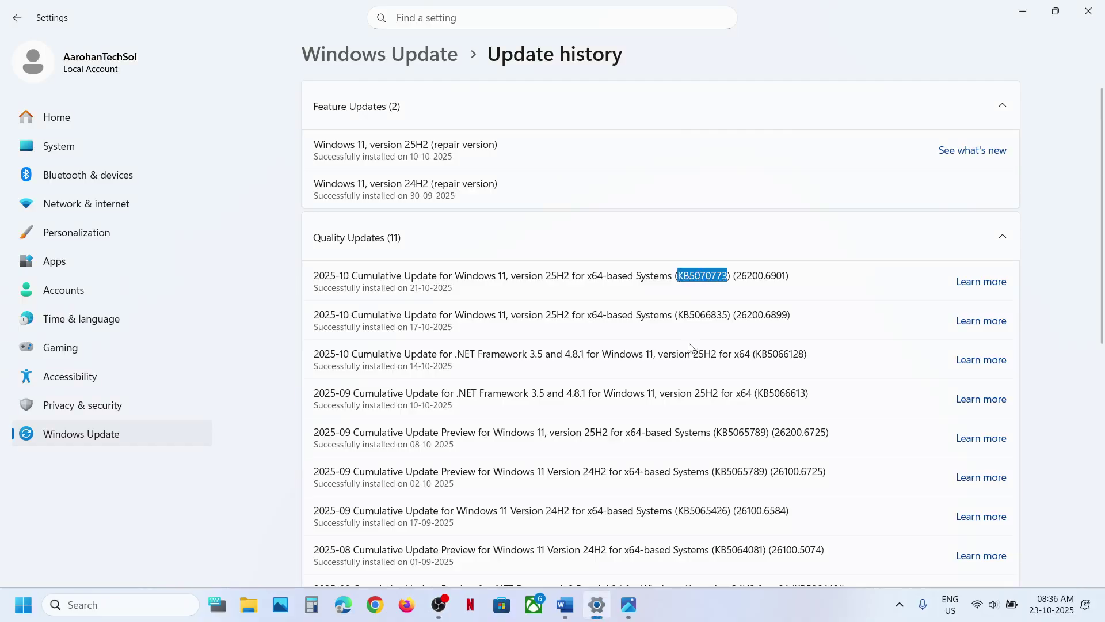
# - Highlight error 0x800f0991 and the Step 1 Retry/Pause text in Word, then return to Windows Update
pyautogui.click(565, 604)
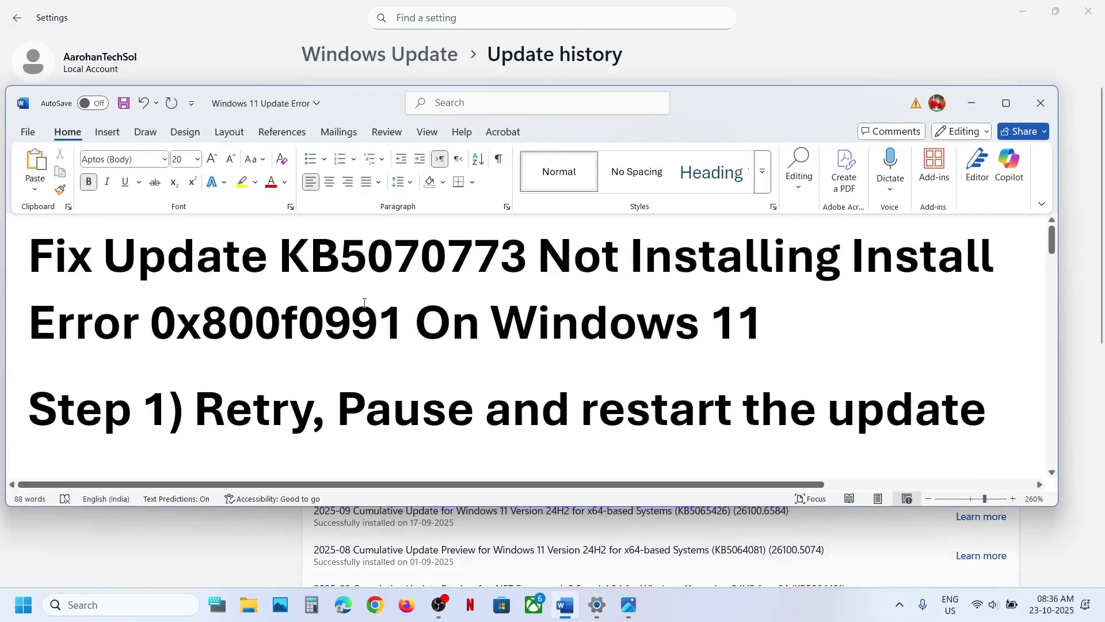
pyautogui.moveTo(153, 325); pyautogui.dragTo(402, 320)
pyautogui.click(404, 320)
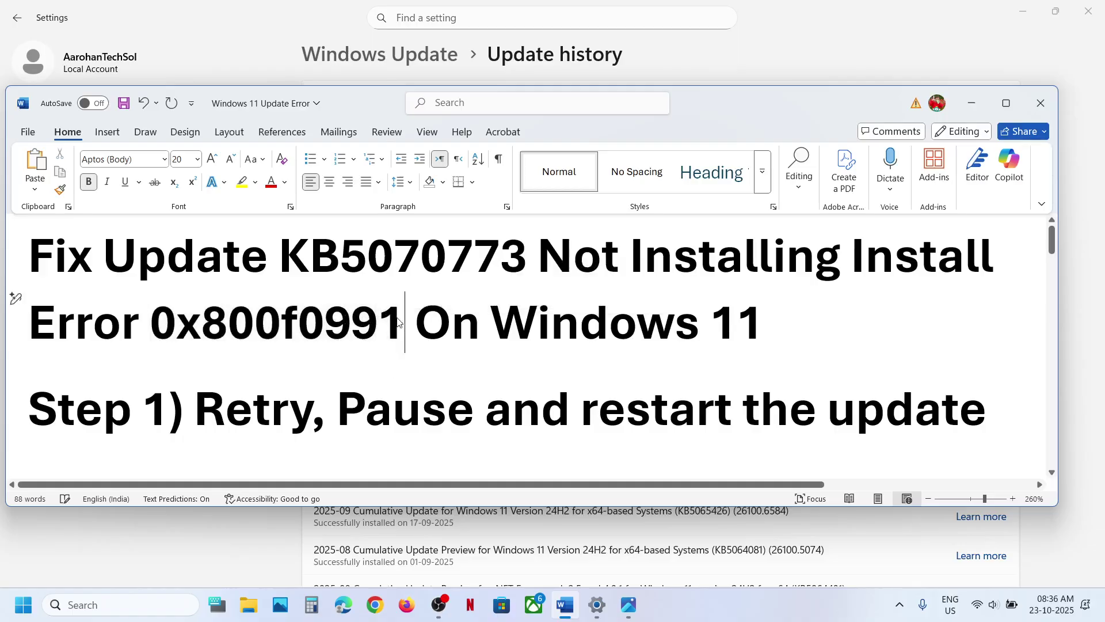
pyautogui.scroll(-1, 252, 402)
pyautogui.moveTo(212, 386); pyautogui.dragTo(365, 385)
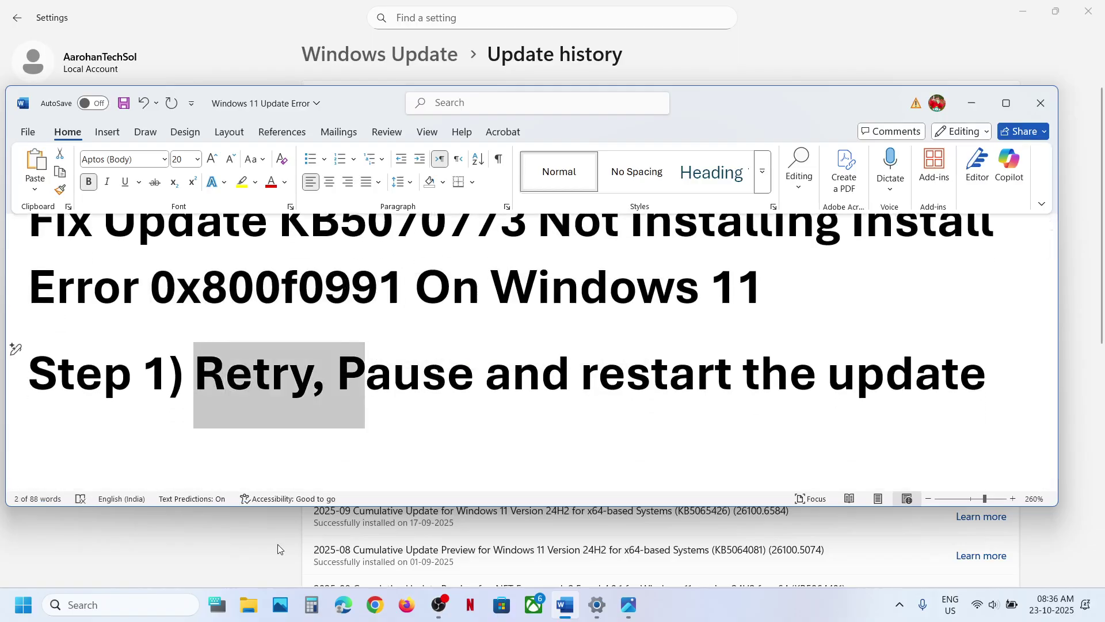
pyautogui.hotkey('alt', 'Tab')
pyautogui.click(68, 432)
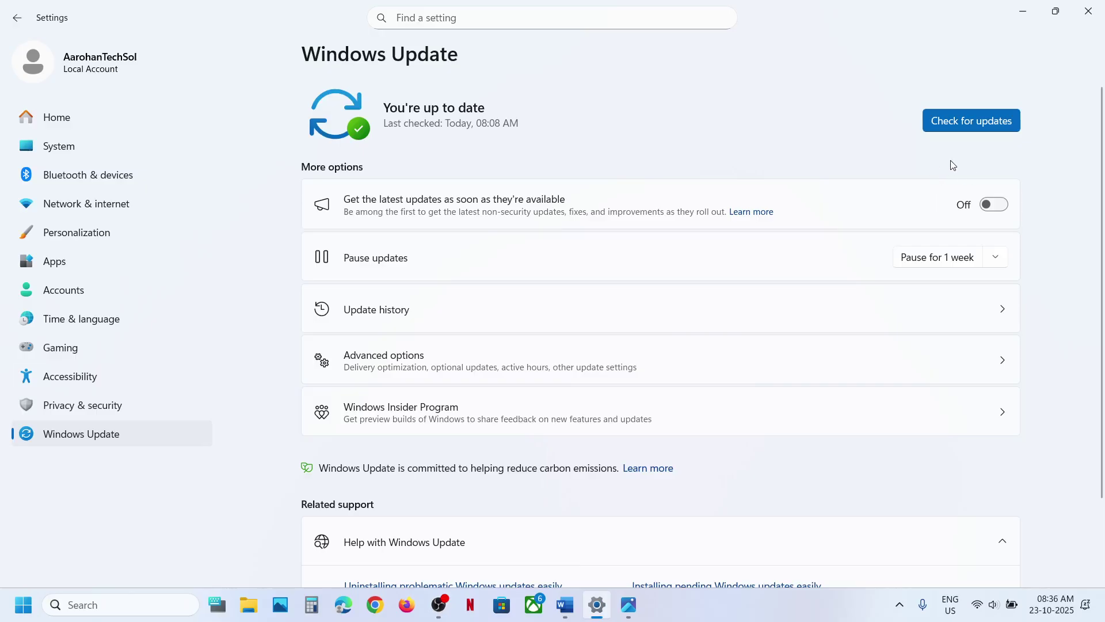
# - Pause Windows updates for one week, until 30-10-2025, then resume them
pyautogui.click(556, 614)
pyautogui.click(629, 63)
pyautogui.click(932, 259)
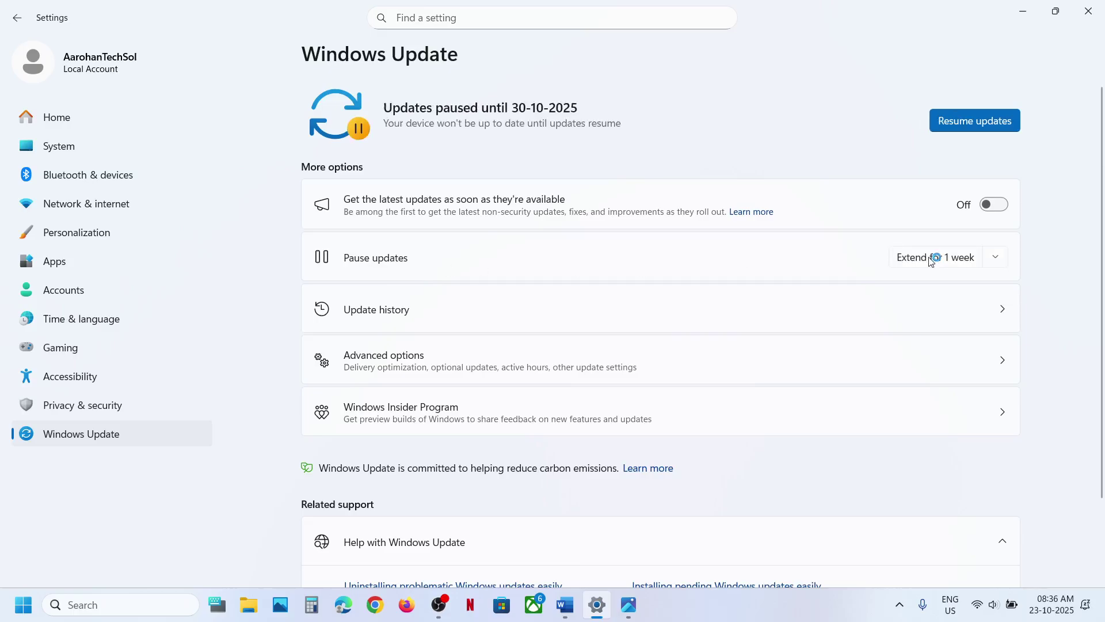
pyautogui.click(955, 120)
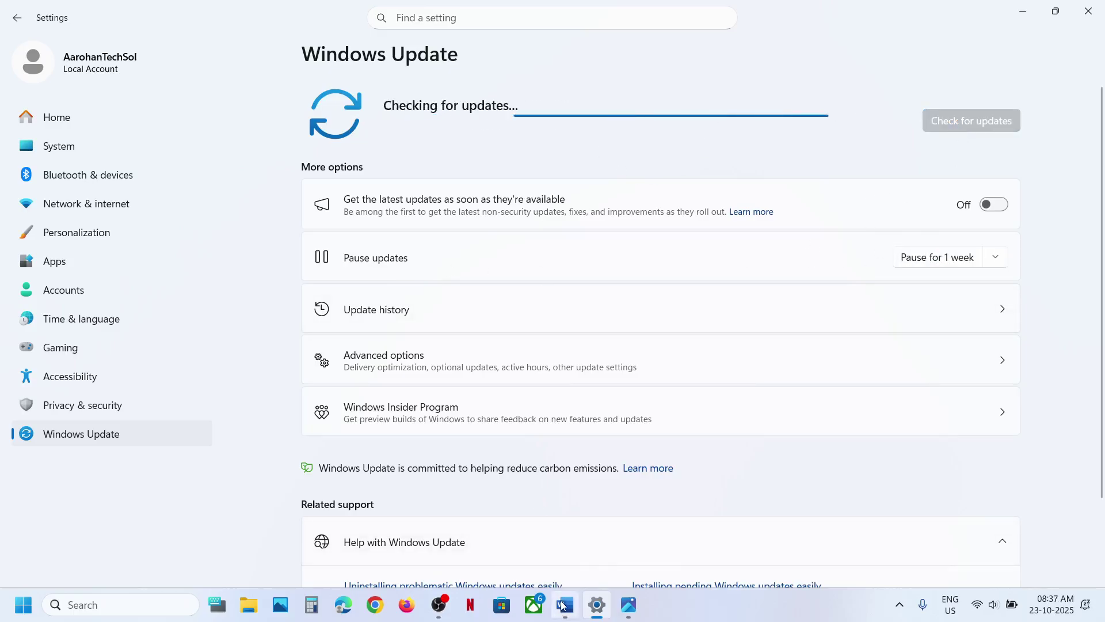
pyautogui.hotkey('alt', 'Tab')
# - Scroll down the Word guide and maximize its window
pyautogui.scroll(-3, 382, 385)
pyautogui.scroll(-2, 382, 385)
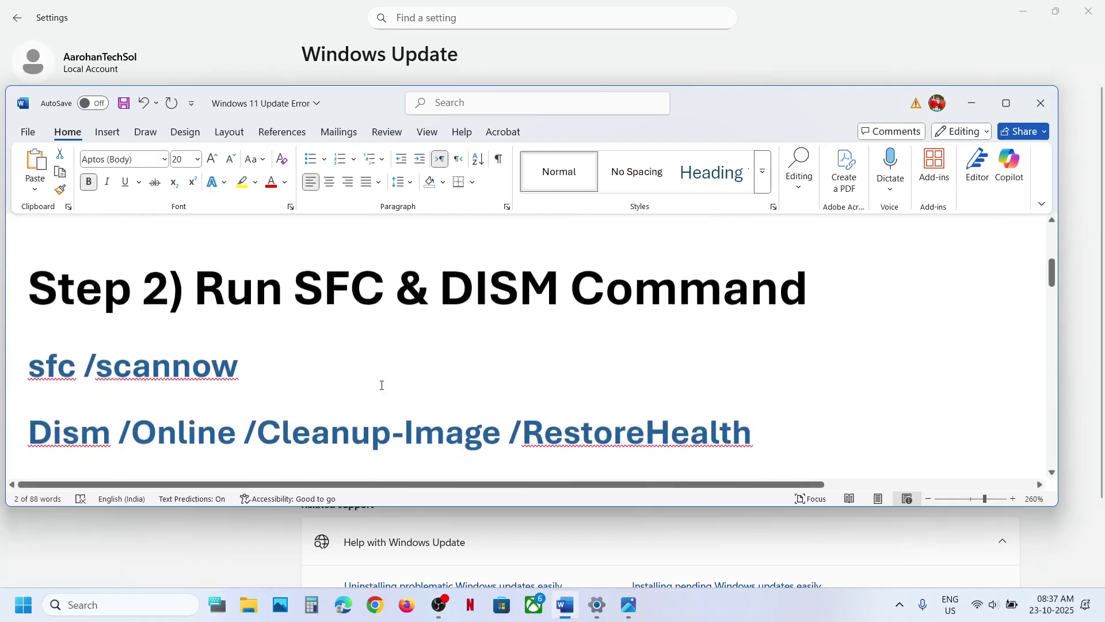
pyautogui.click(1005, 103)
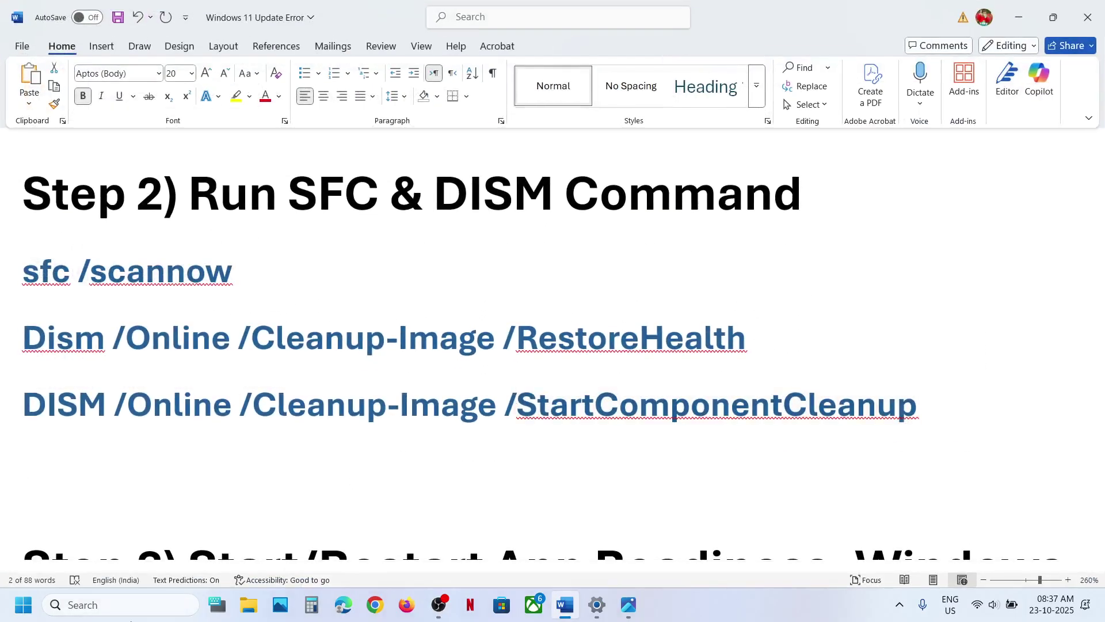
# - Search for cmd and run Command Prompt as administrator, approving the UAC prompt
pyautogui.click(118, 605)
pyautogui.write('cmd')
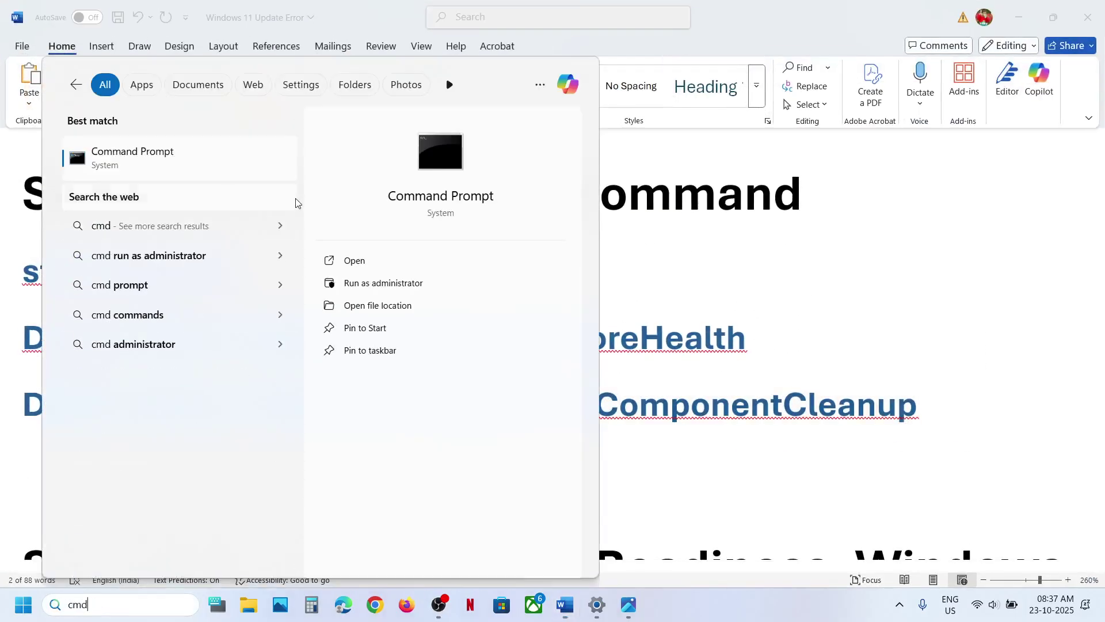
pyautogui.rightClick(167, 166)
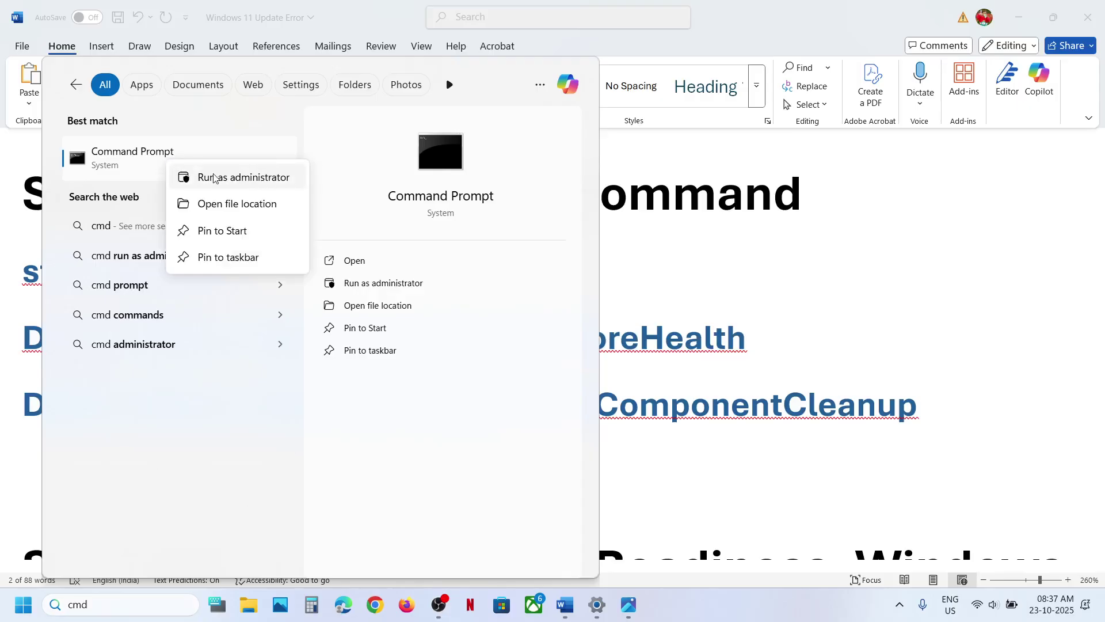
pyautogui.click(242, 178)
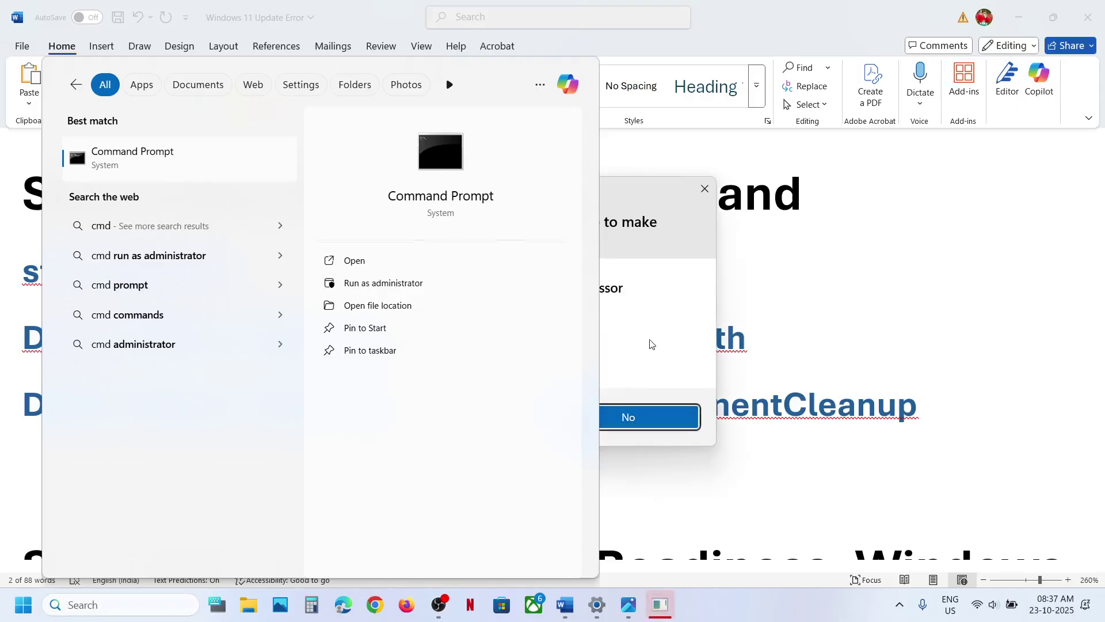
pyautogui.click(470, 421)
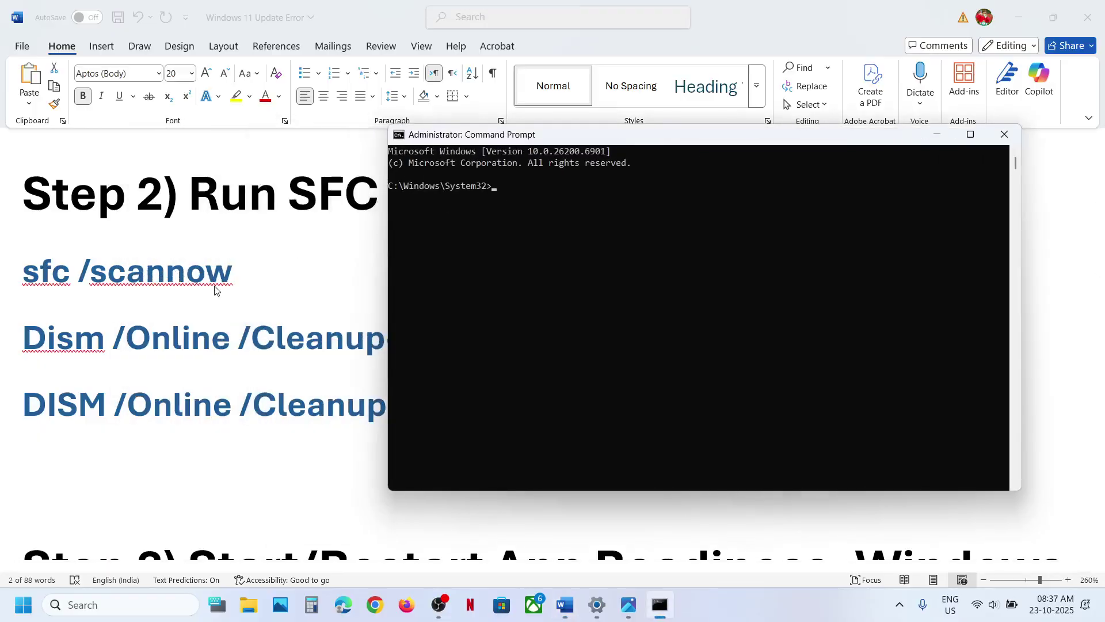
# - Copy sfc /scannow from the guide and run it in the admin Command Prompt
pyautogui.click(216, 289)
pyautogui.moveTo(247, 271); pyautogui.dragTo(7, 252)
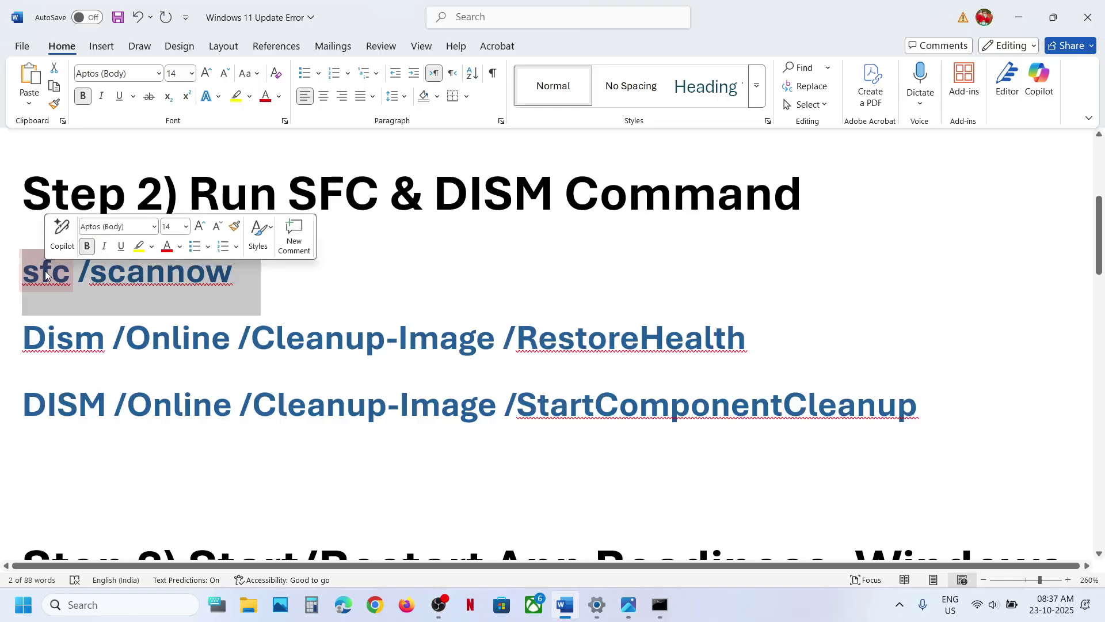
pyautogui.hotkey('ctrl', 'c')
pyautogui.hotkey('alt', 'Tab')
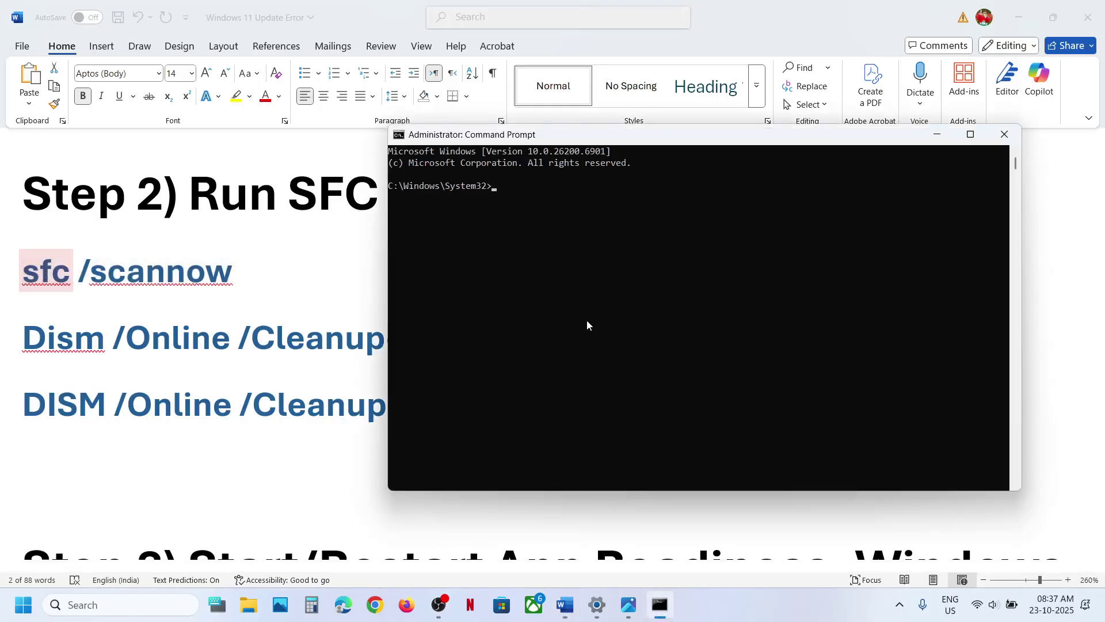
pyautogui.click(587, 321)
pyautogui.rightClick(587, 321)
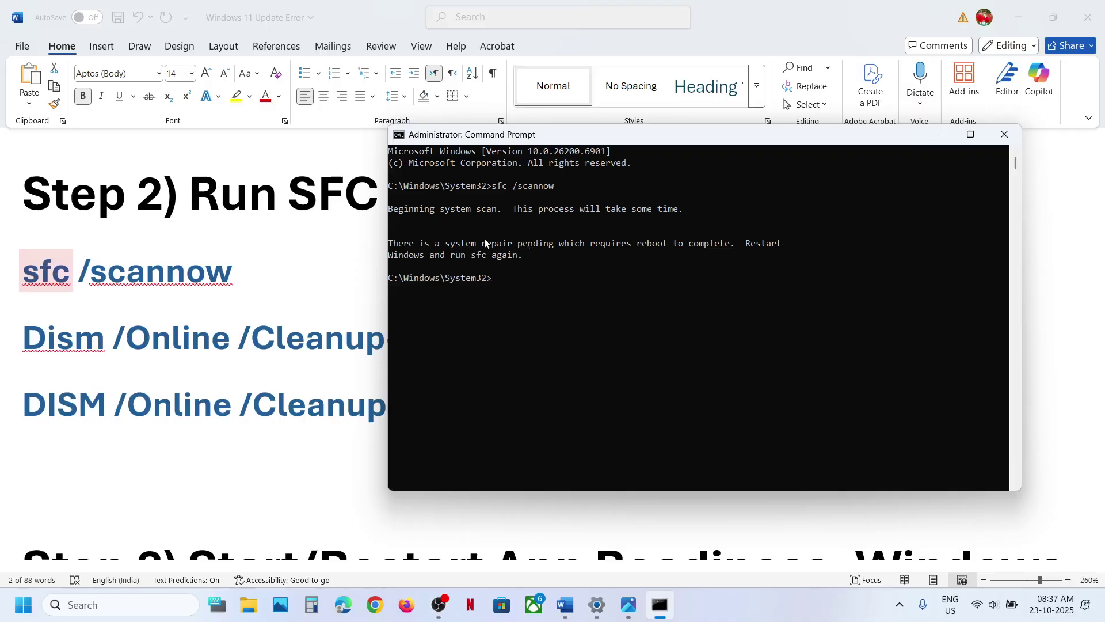
# - Copy the Dism /Online /Cleanup-Image /RestoreHealth line and run it in Command Prompt
pyautogui.click(209, 350)
pyautogui.tripleClick(209, 350)
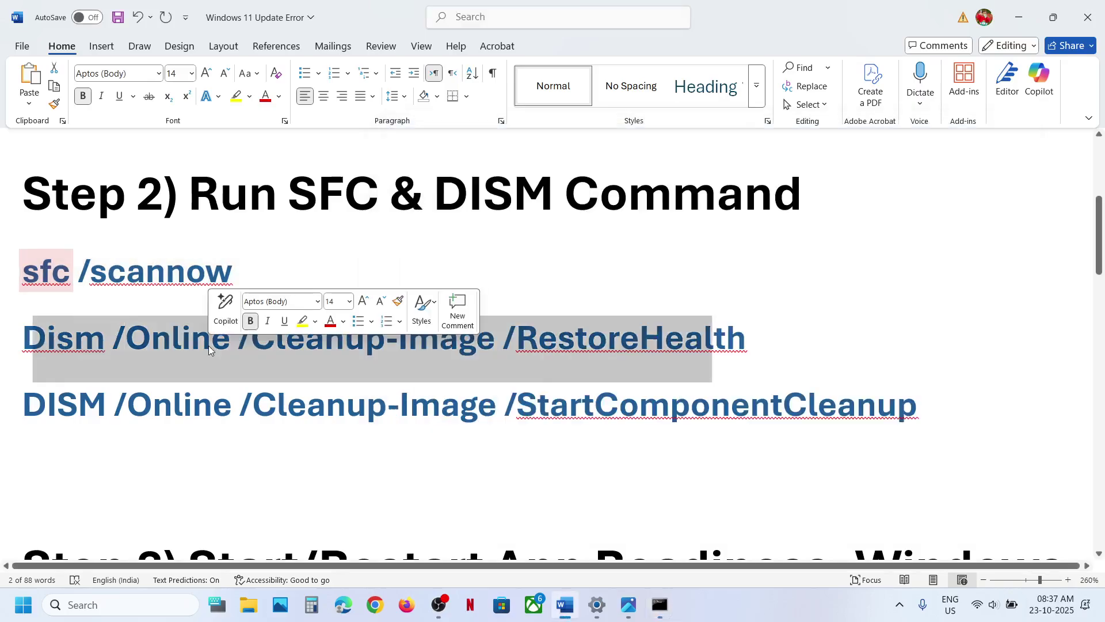
pyautogui.doubleClick(209, 349)
pyautogui.click(209, 350)
pyautogui.tripleClick(209, 349)
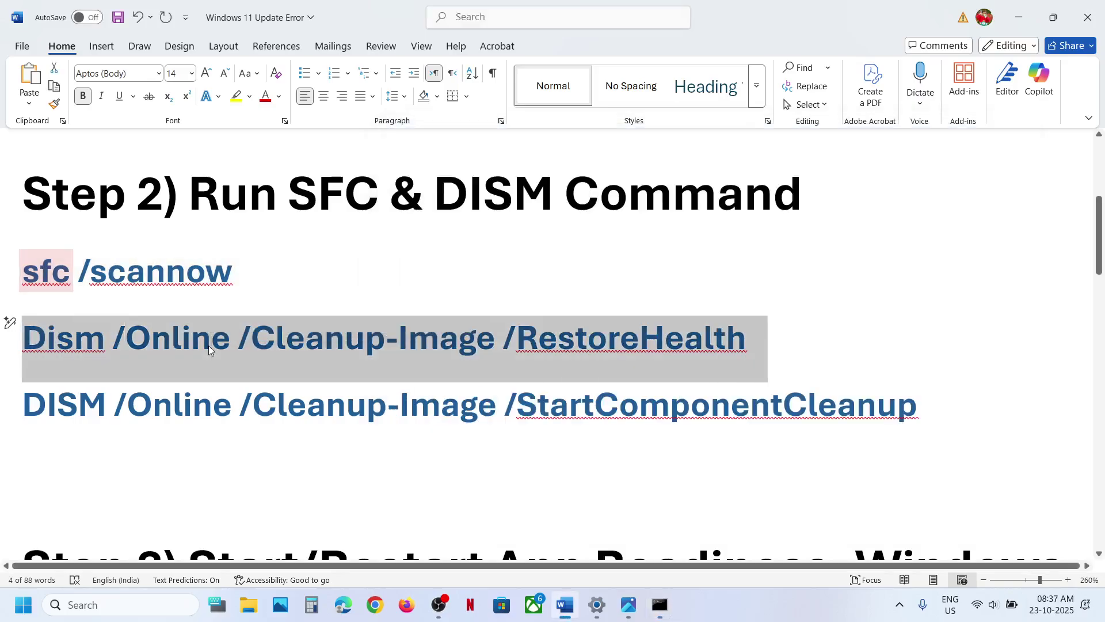
pyautogui.hotkey('ctrl', 'c')
pyautogui.hotkey('alt', 'Tab')
pyautogui.click(551, 294)
pyautogui.rightClick(550, 294)
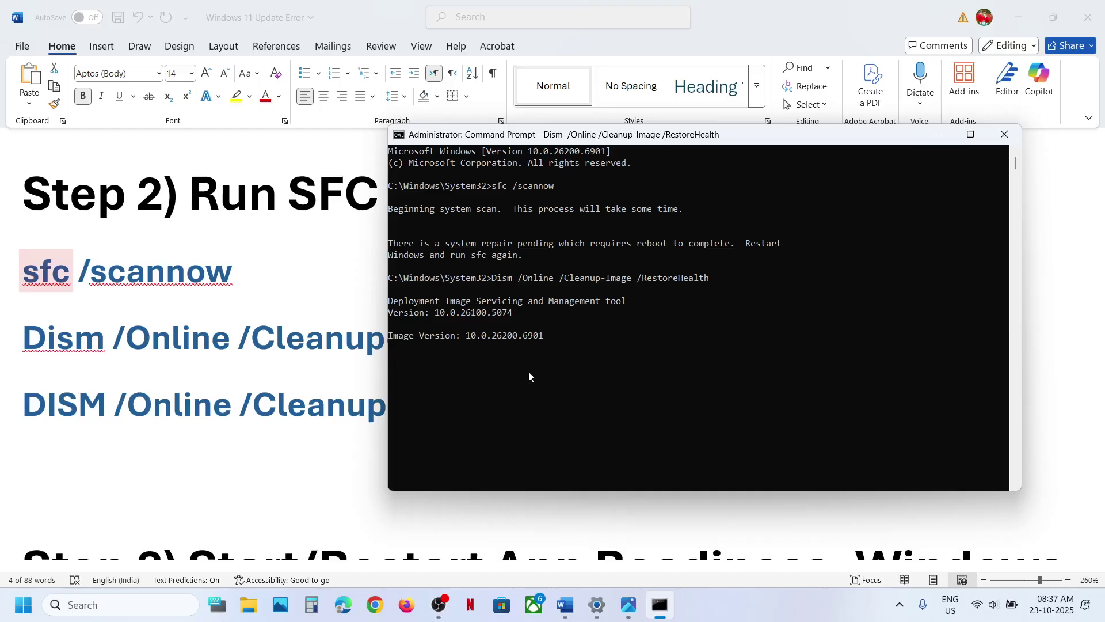
# - Copy the DISM StartComponentCleanup command from the Word guide, then open Start
pyautogui.click(333, 407)
pyautogui.tripleClick(332, 407)
pyautogui.hotkey('ctrl', 'c')
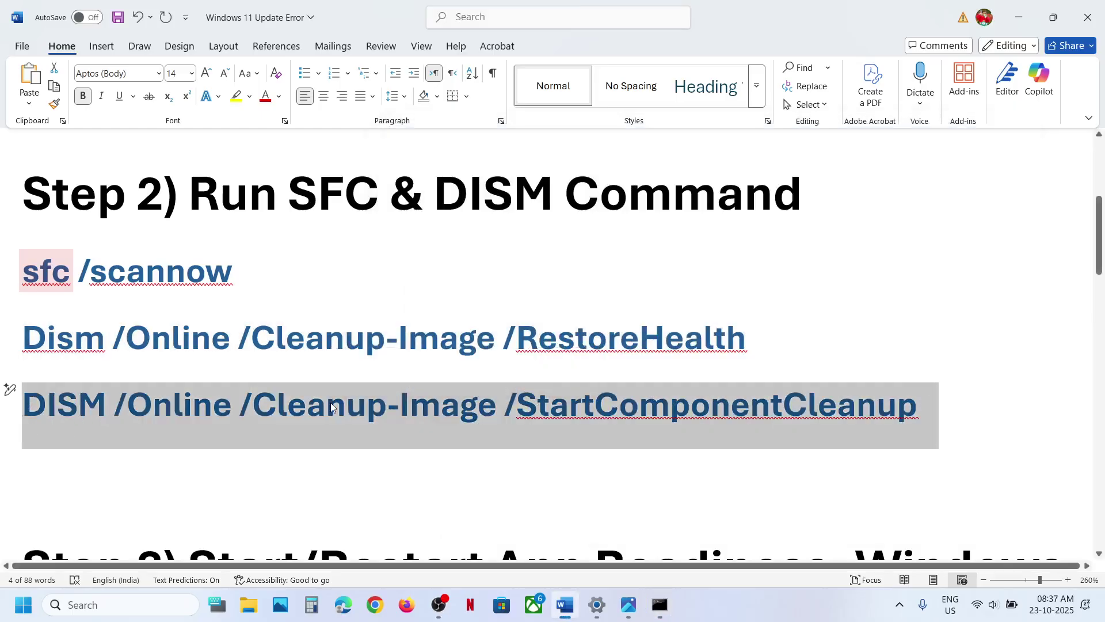
pyautogui.hotkey('alt', 'Tab')
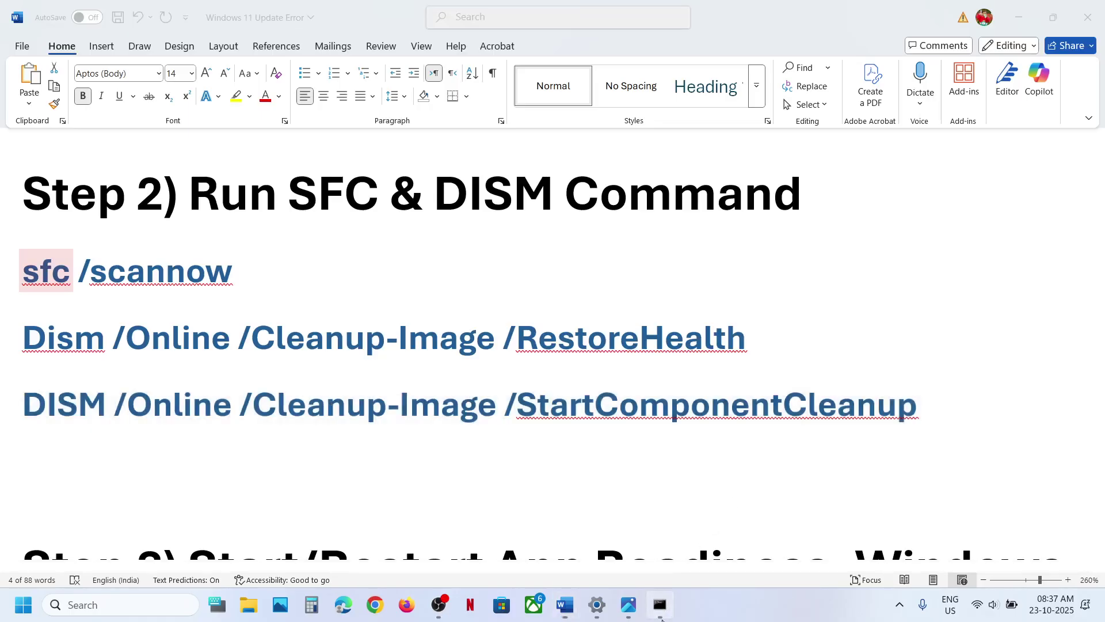
pyautogui.hotkey('alt', 'Tab')
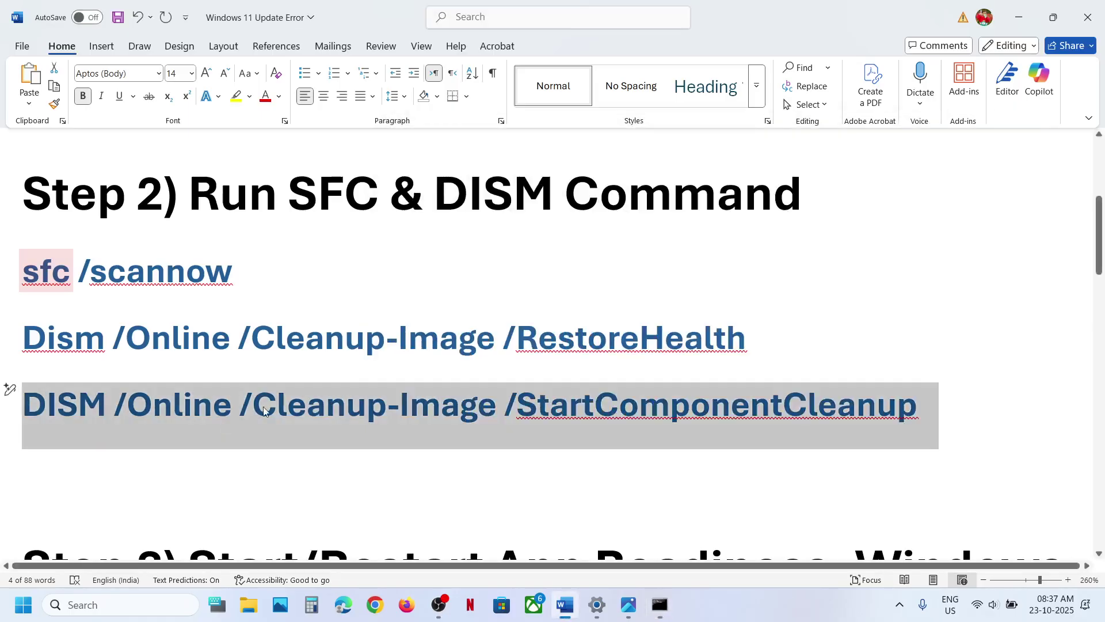
pyautogui.press('super')
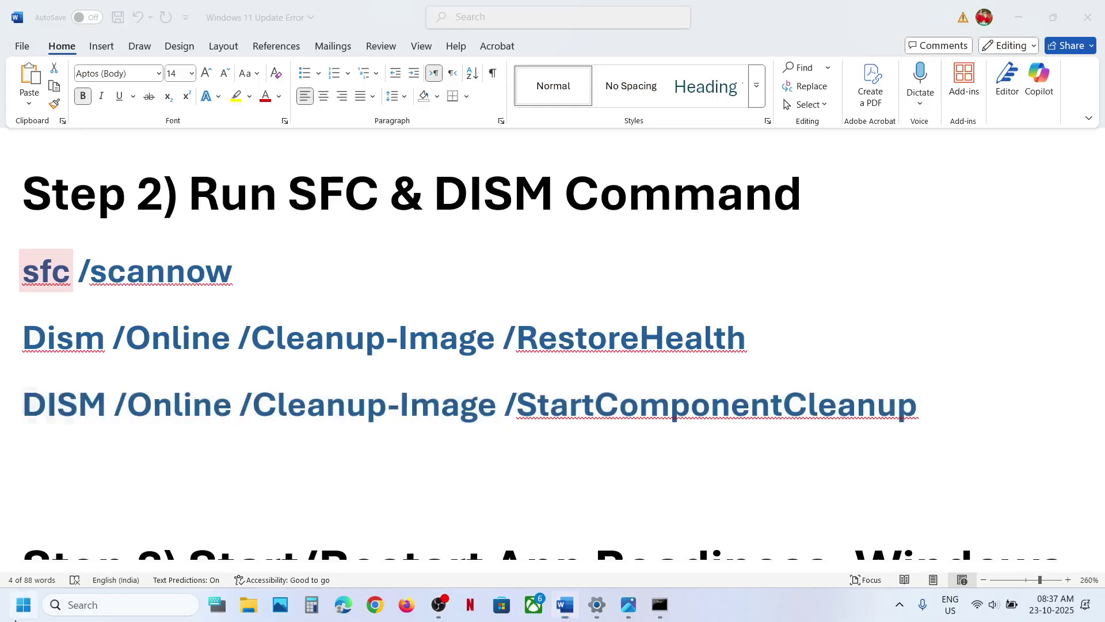
# - Check the Start power options, then close Start and scroll the guide to Step 3
pyautogui.click(419, 554)
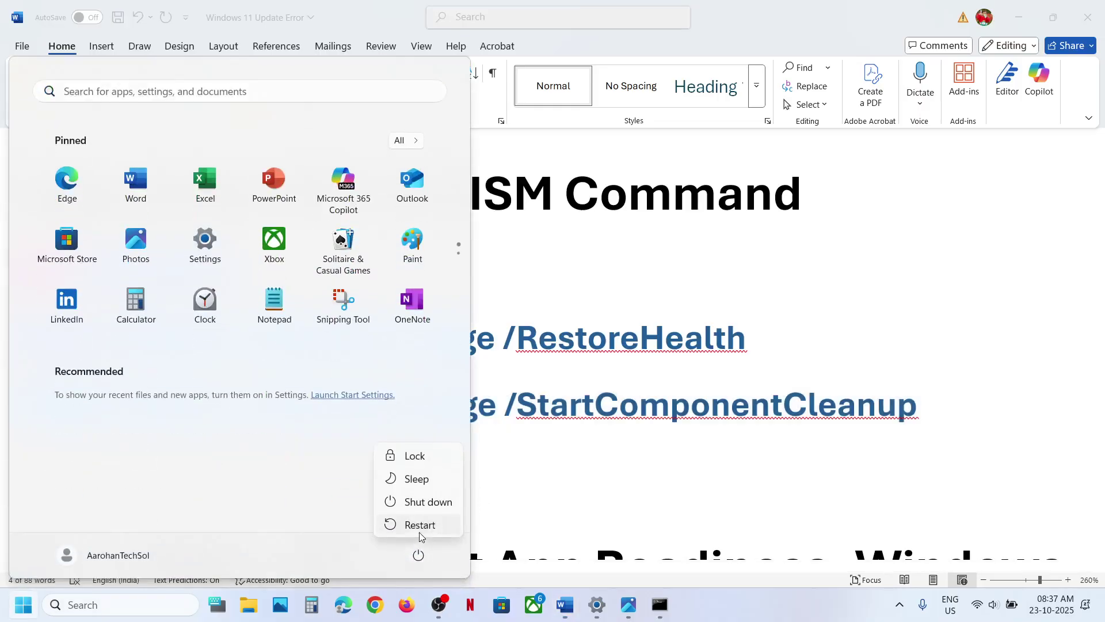
pyautogui.click(538, 481)
pyautogui.scroll(-3, 537, 476)
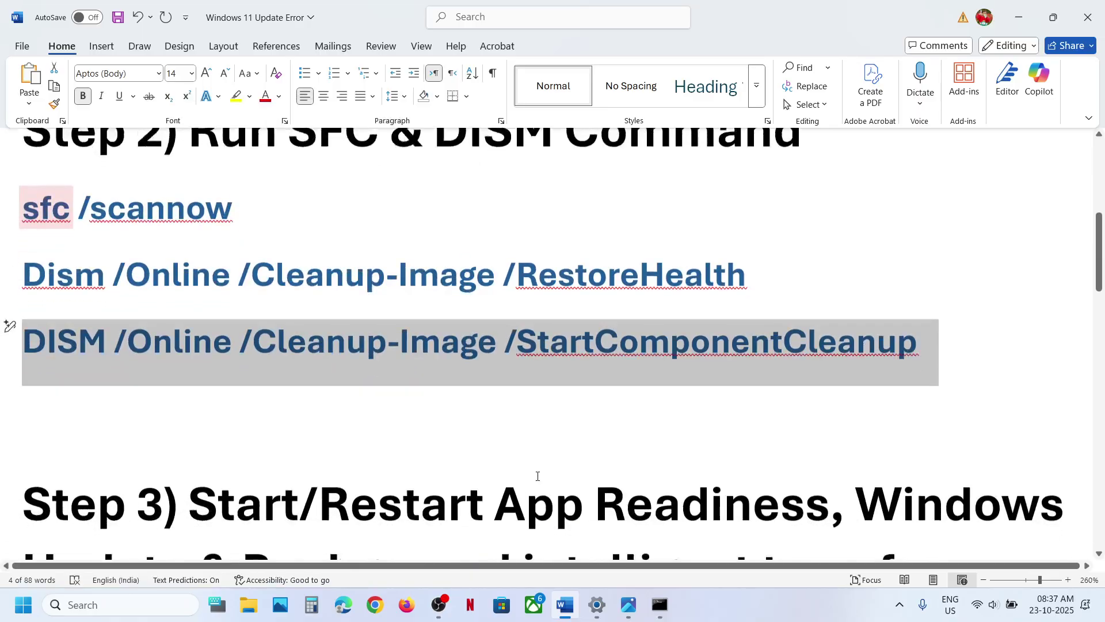
pyautogui.scroll(-1, 537, 476)
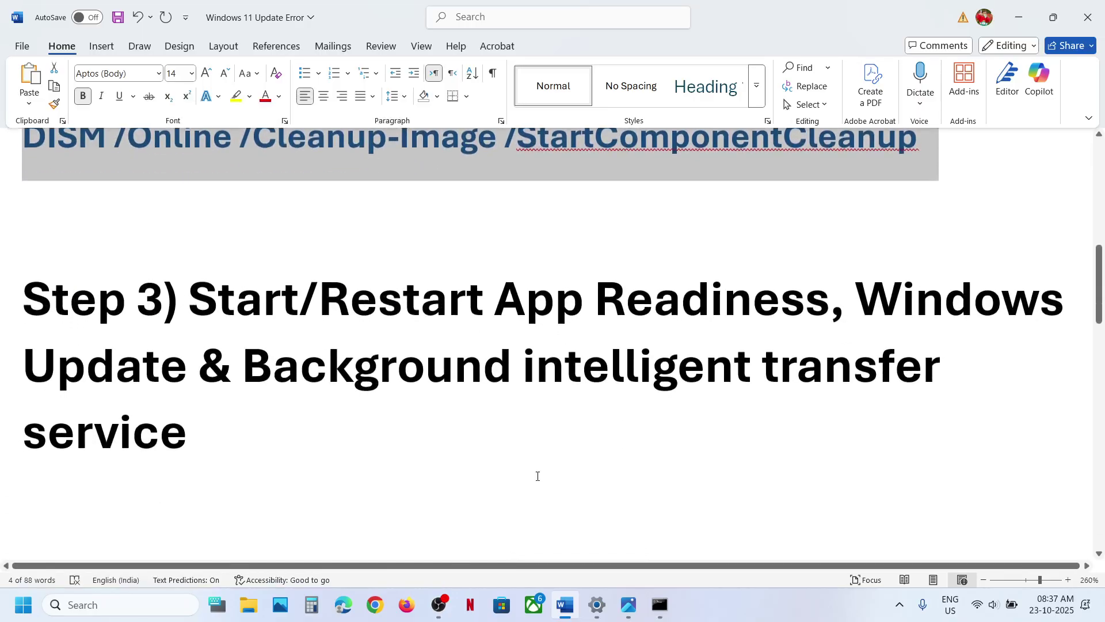
# - Search for 'services' and launch the Services console
pyautogui.click(127, 606)
pyautogui.write('services')
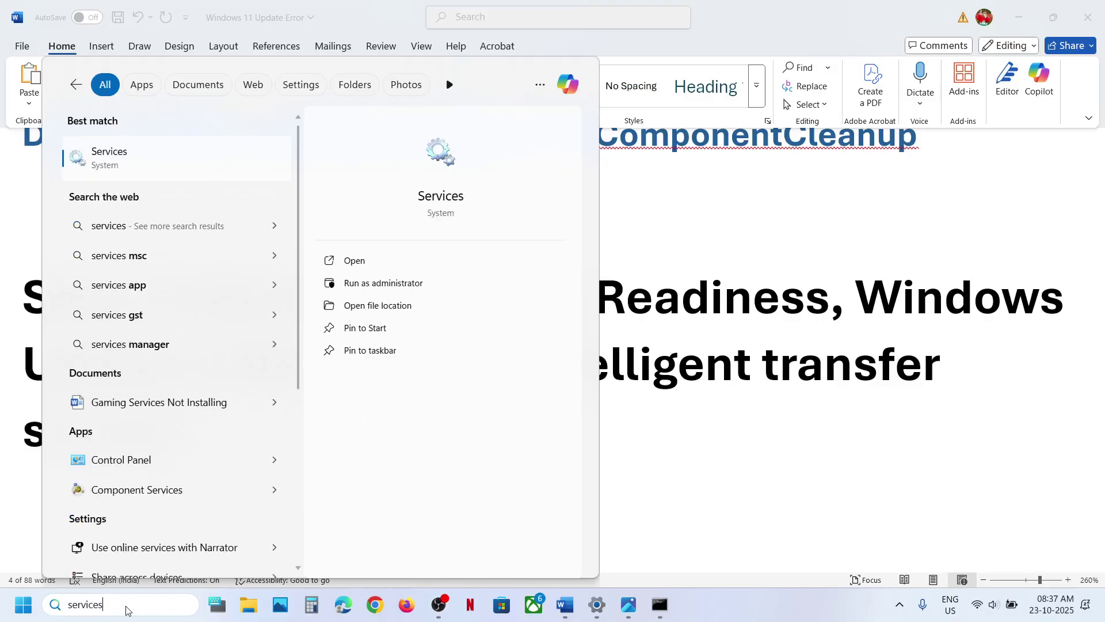
pyautogui.press('Return')
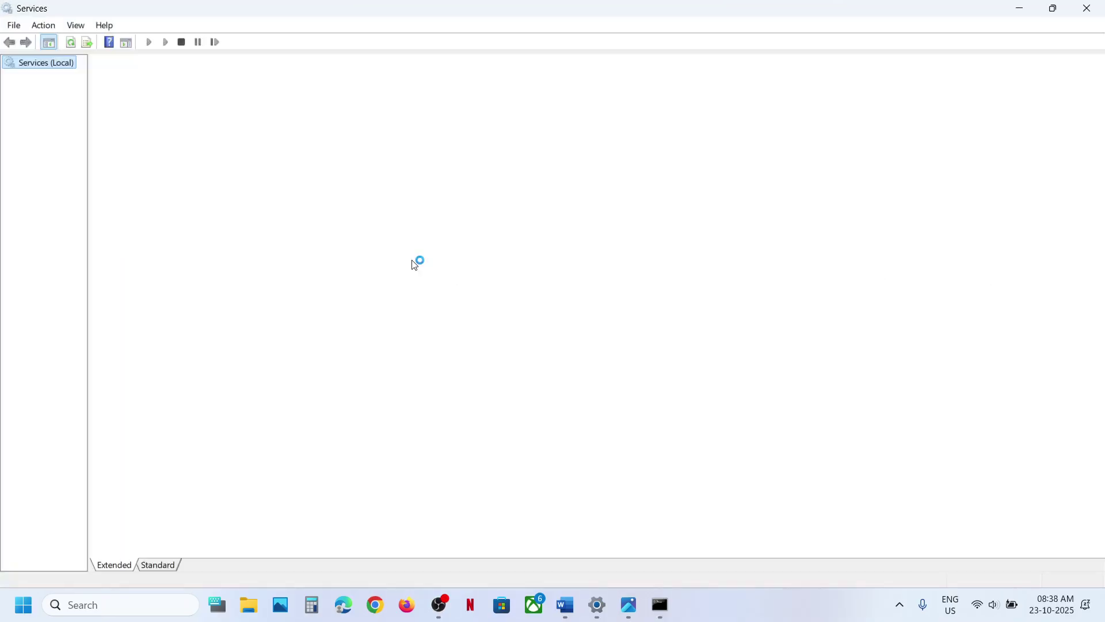
# - Set App Readiness startup to Automatic, start the service, then restart it
pyautogui.click(291, 182)
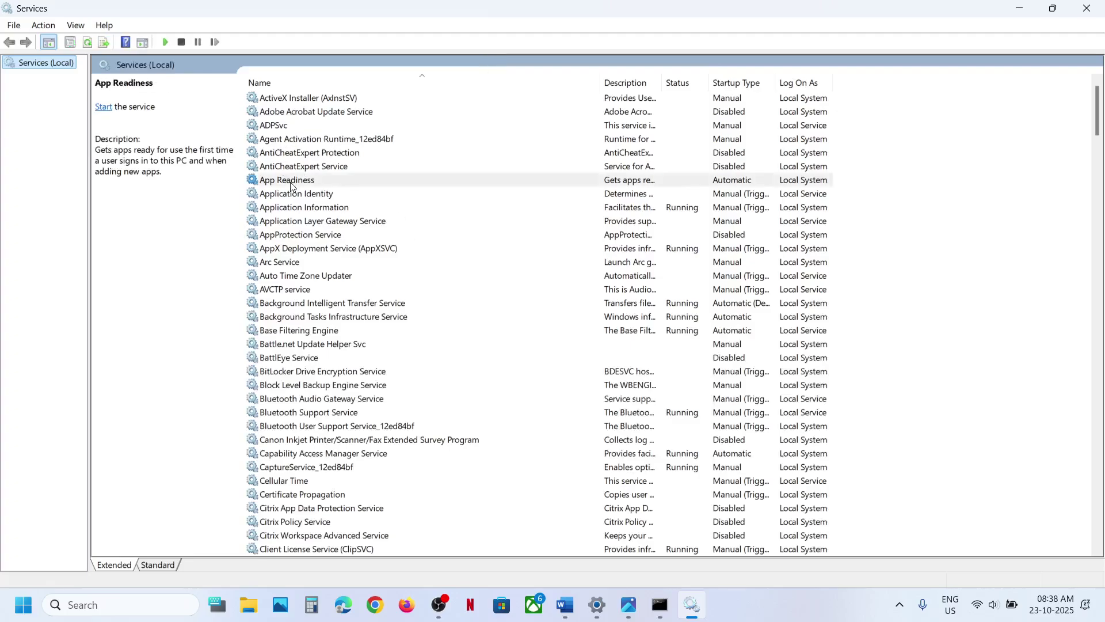
pyautogui.doubleClick(363, 175)
pyautogui.click(582, 284)
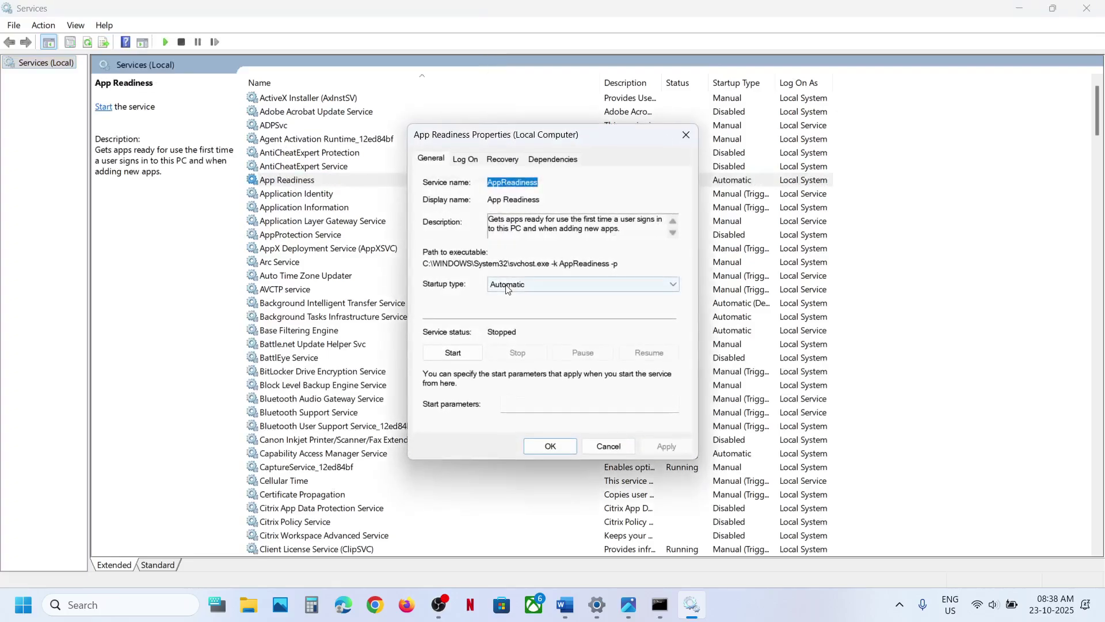
pyautogui.click(552, 306)
pyautogui.click(663, 447)
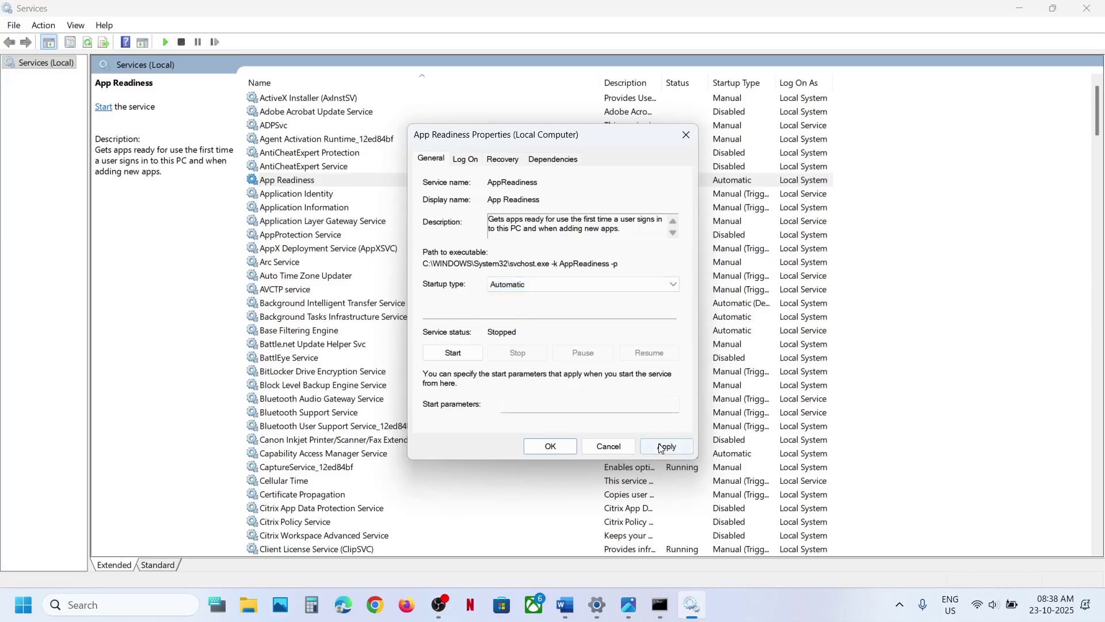
pyautogui.click(454, 359)
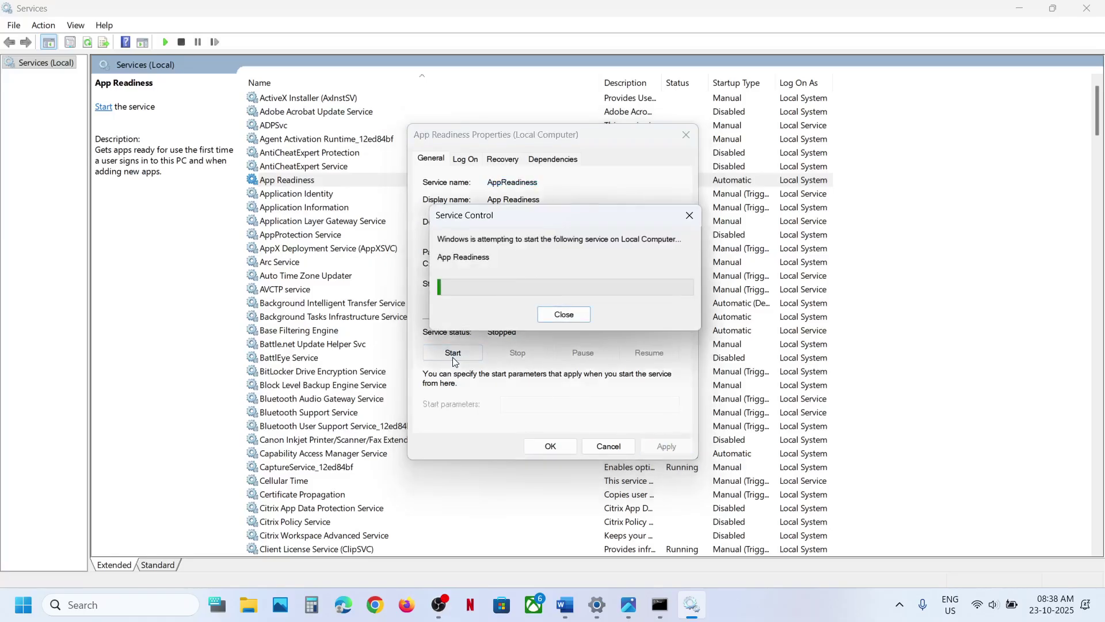
pyautogui.click(557, 449)
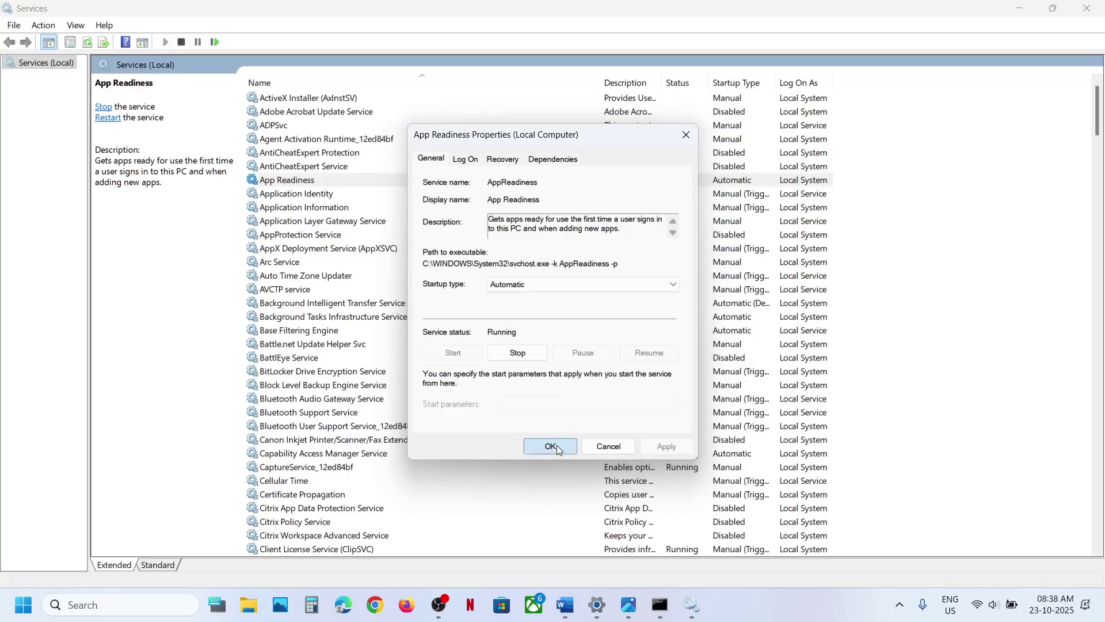
pyautogui.rightClick(299, 185)
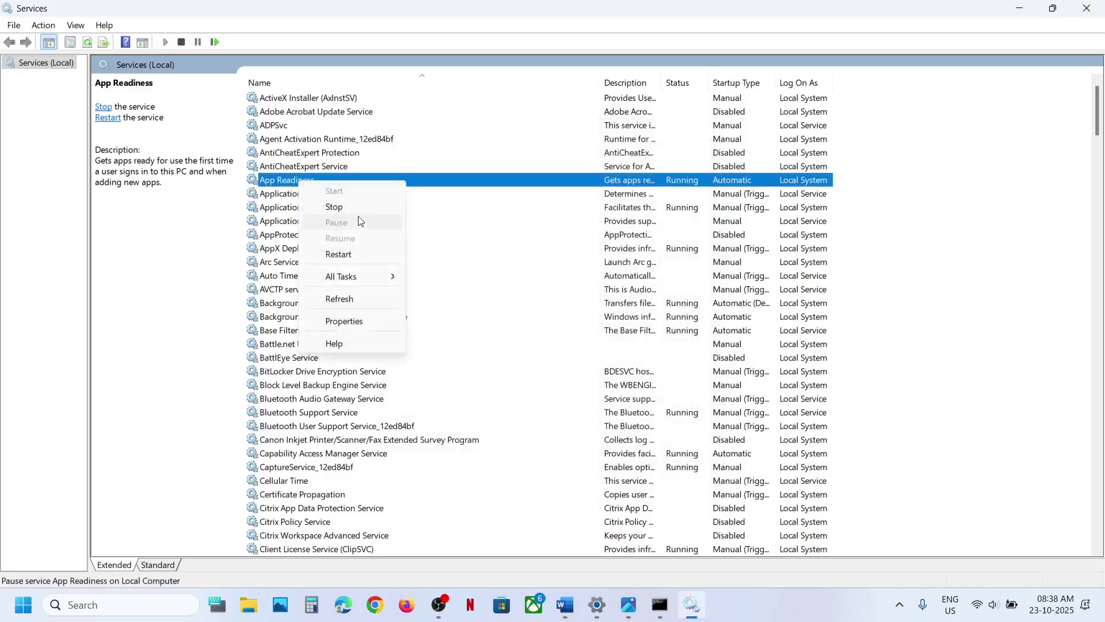
pyautogui.click(342, 254)
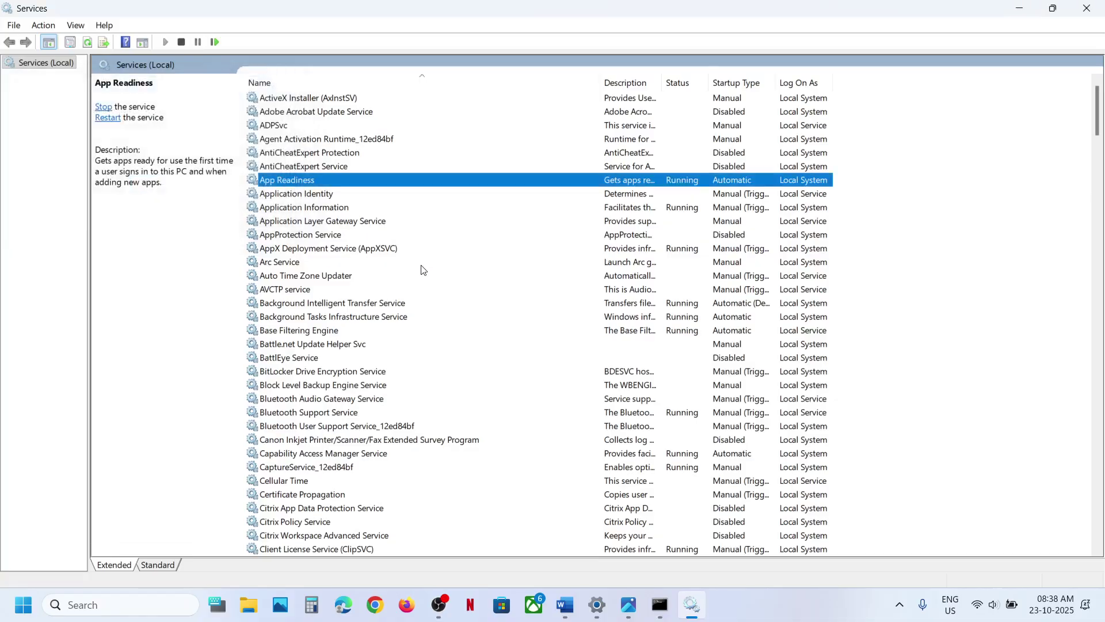
# - Confirm the Windows Update service's startup type as Automatic and apply it
pyautogui.click(355, 369)
pyautogui.press('w')
pyautogui.scroll(-7, 356, 373)
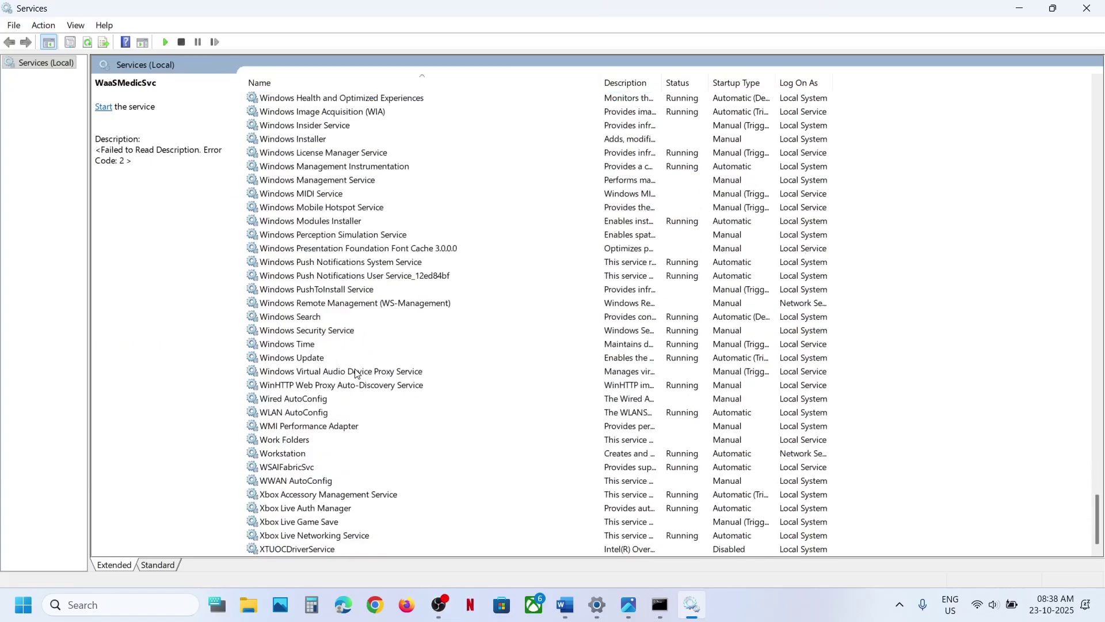
pyautogui.click(338, 360)
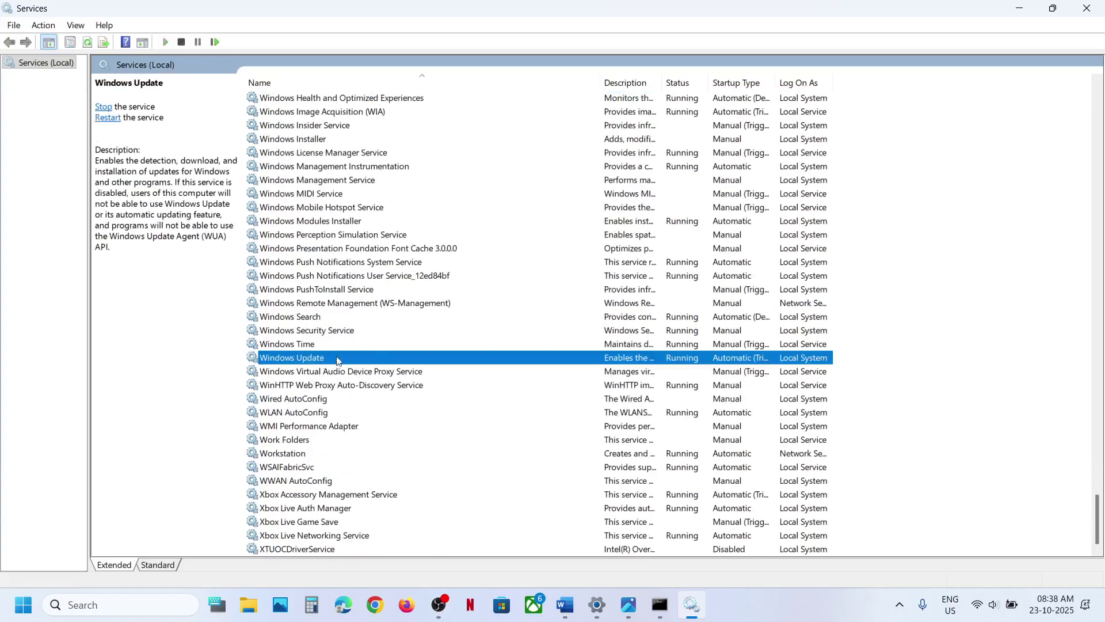
pyautogui.doubleClick(373, 363)
pyautogui.click(518, 285)
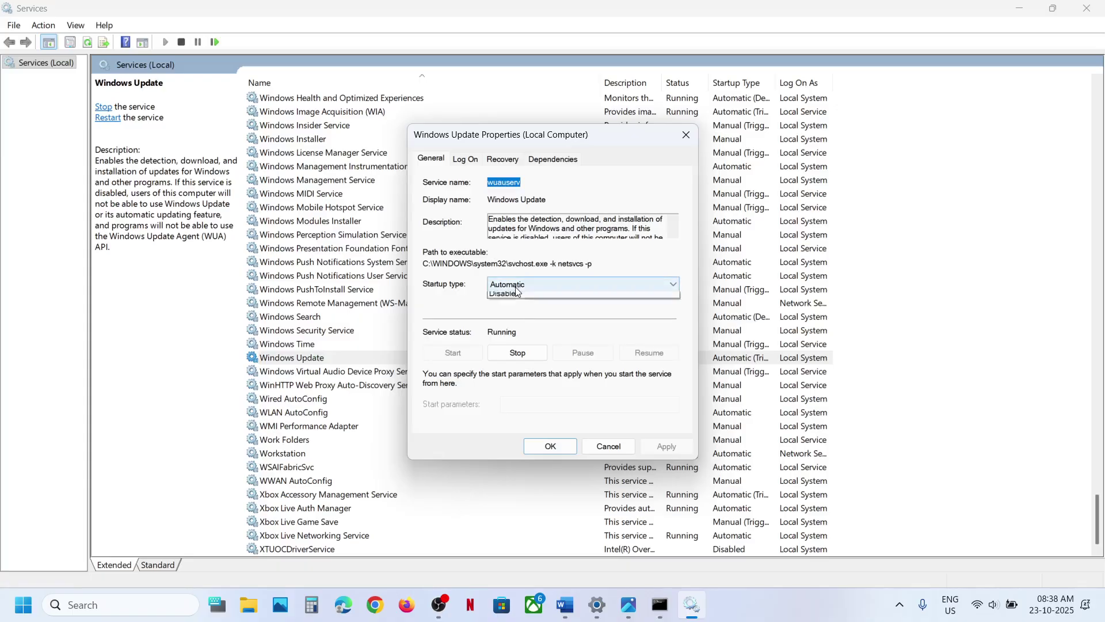
pyautogui.click(518, 307)
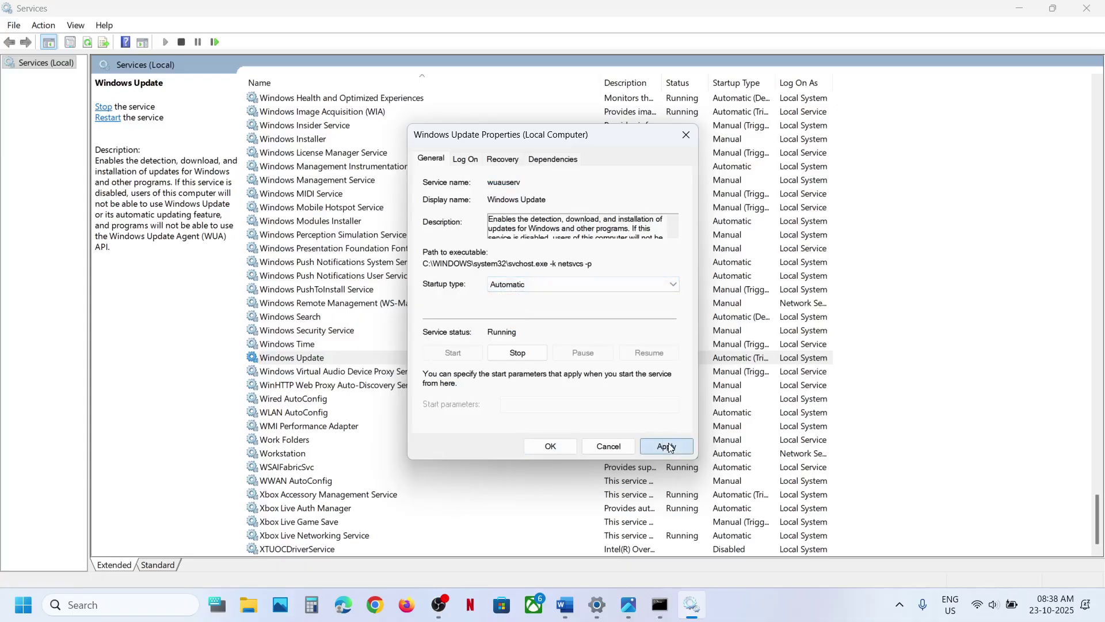
pyautogui.click(667, 446)
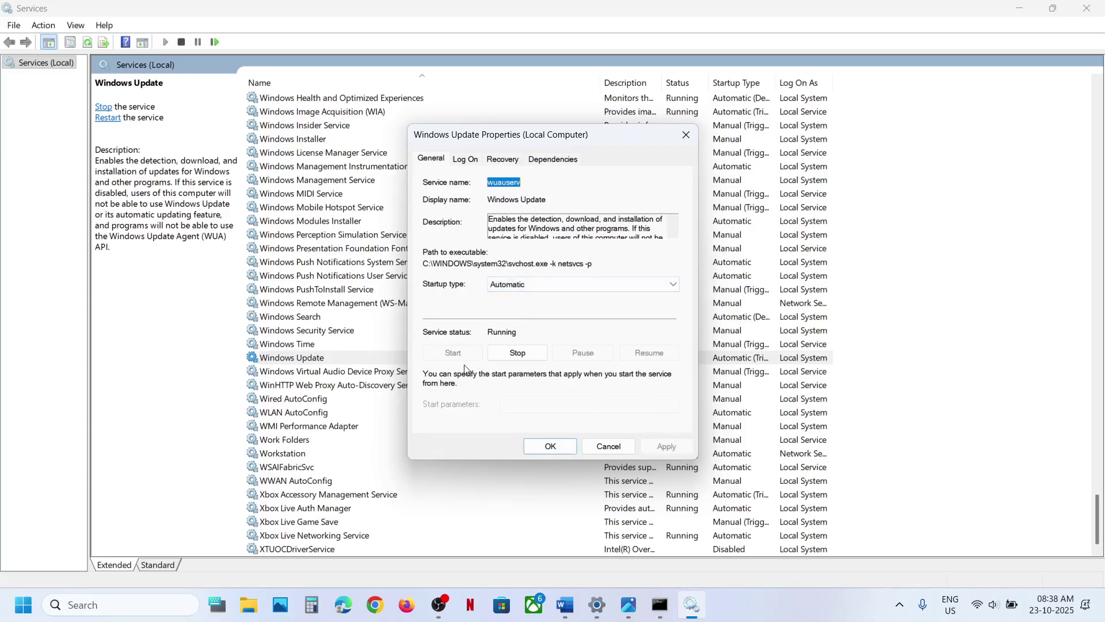
pyautogui.click(548, 446)
# - Restart the Windows Update service
pyautogui.click(308, 362)
pyautogui.rightClick(305, 357)
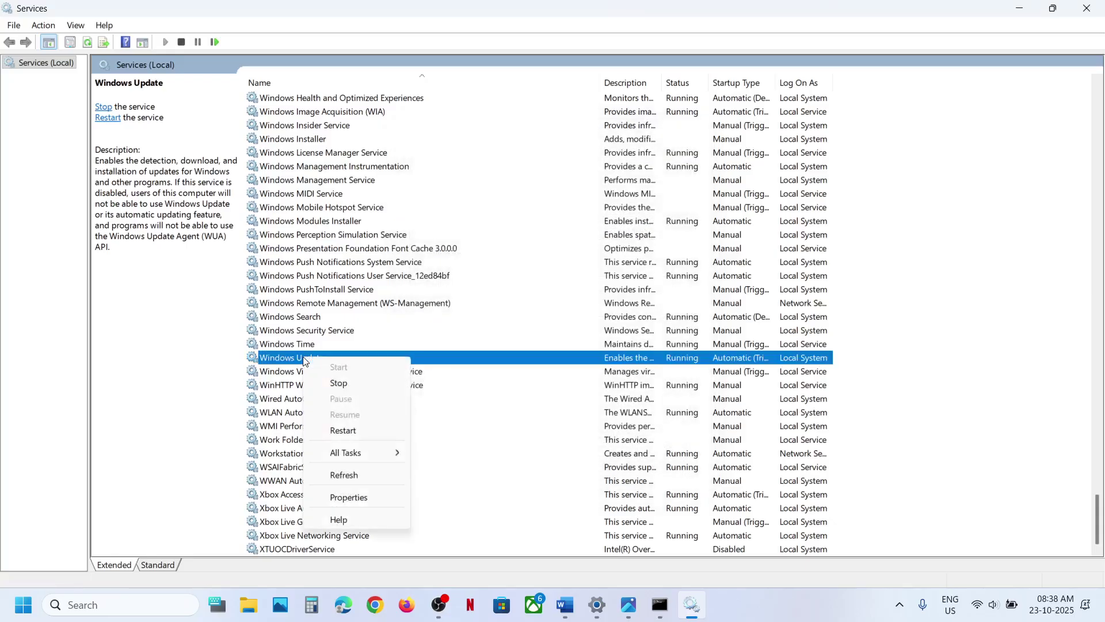
pyautogui.click(343, 431)
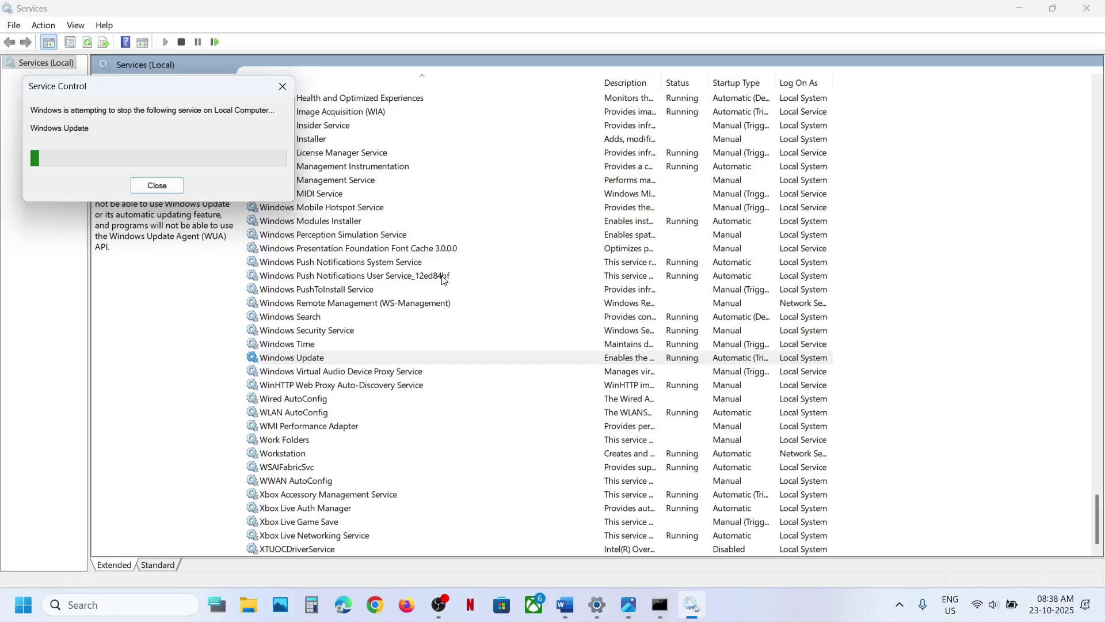
# - Switch Background Intelligent Transfer Service from Delayed Start to Automatic and restart it
pyautogui.click(366, 264)
pyautogui.press('b')
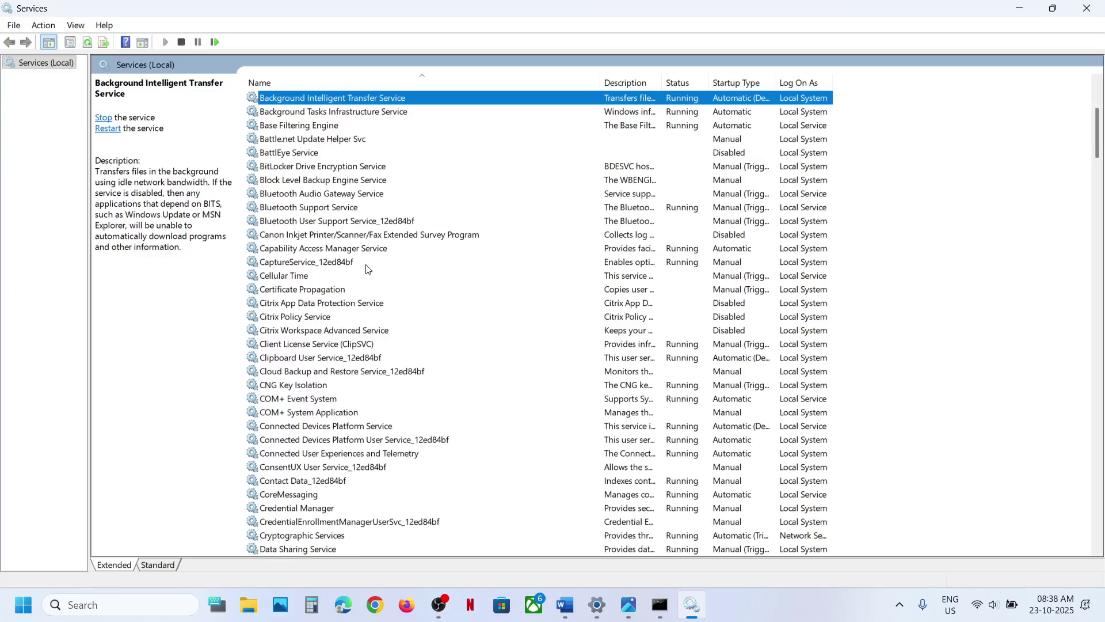
pyautogui.scroll(3, 366, 269)
pyautogui.doubleClick(418, 226)
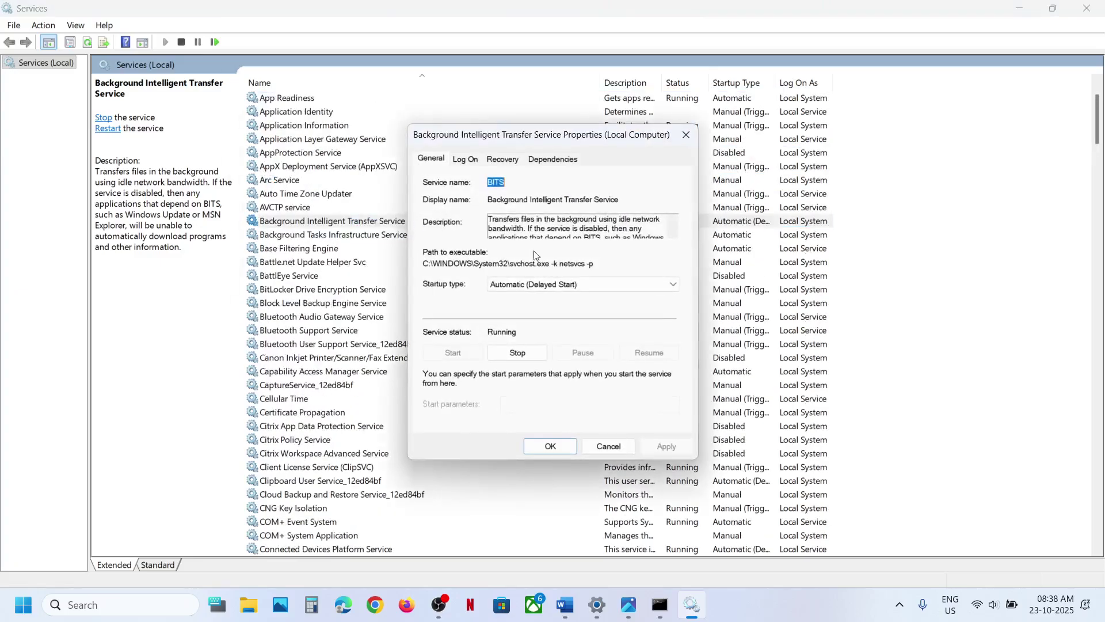
pyautogui.click(542, 284)
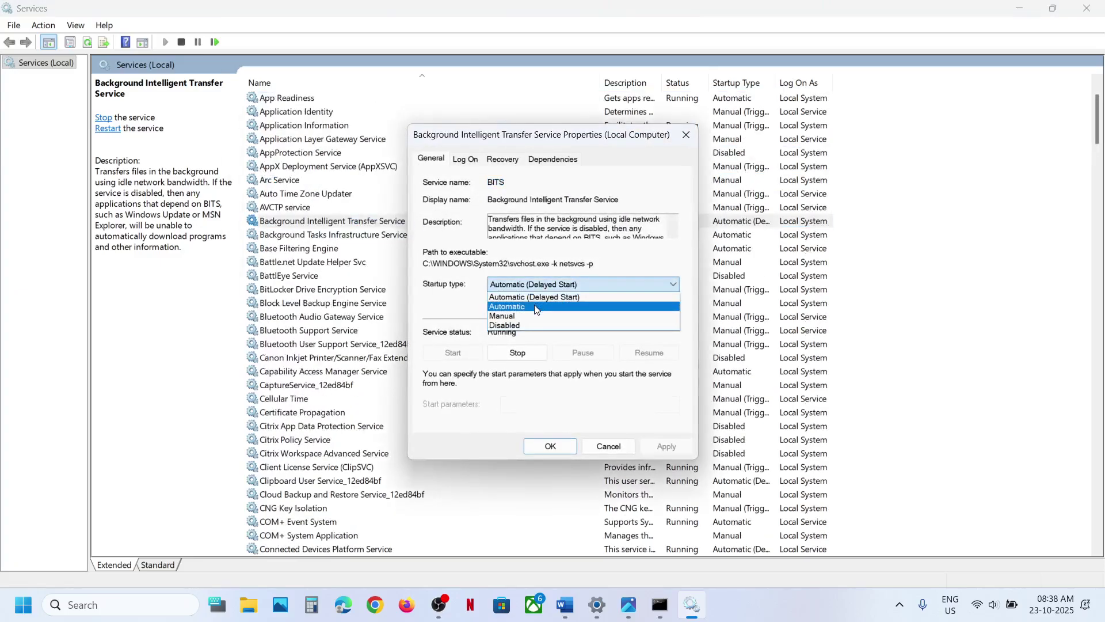
pyautogui.click(536, 306)
pyautogui.click(662, 446)
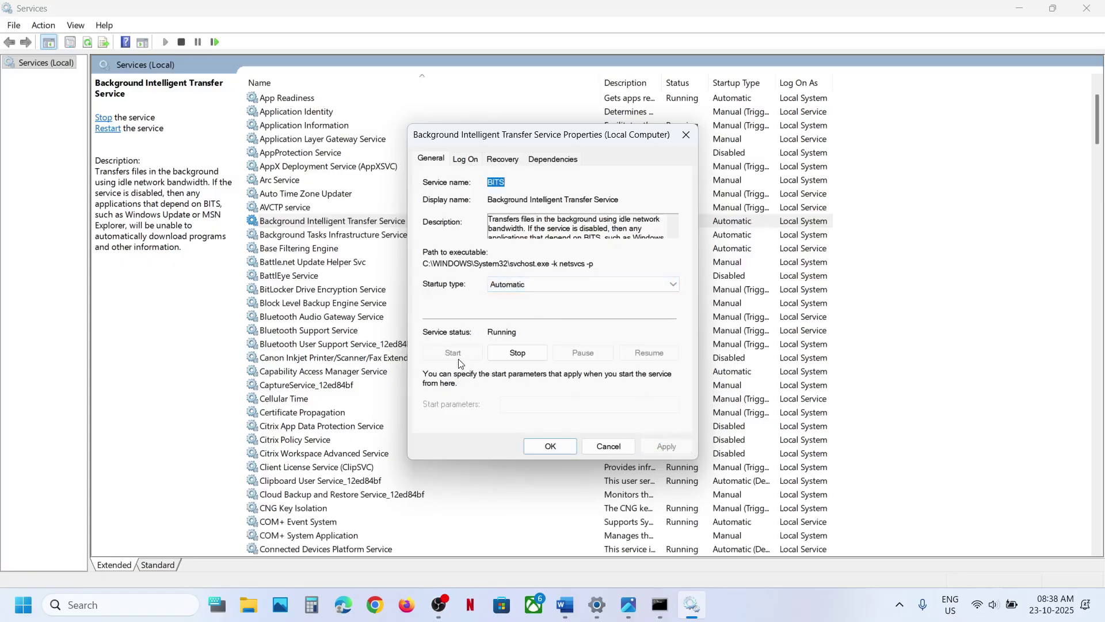
pyautogui.click(550, 446)
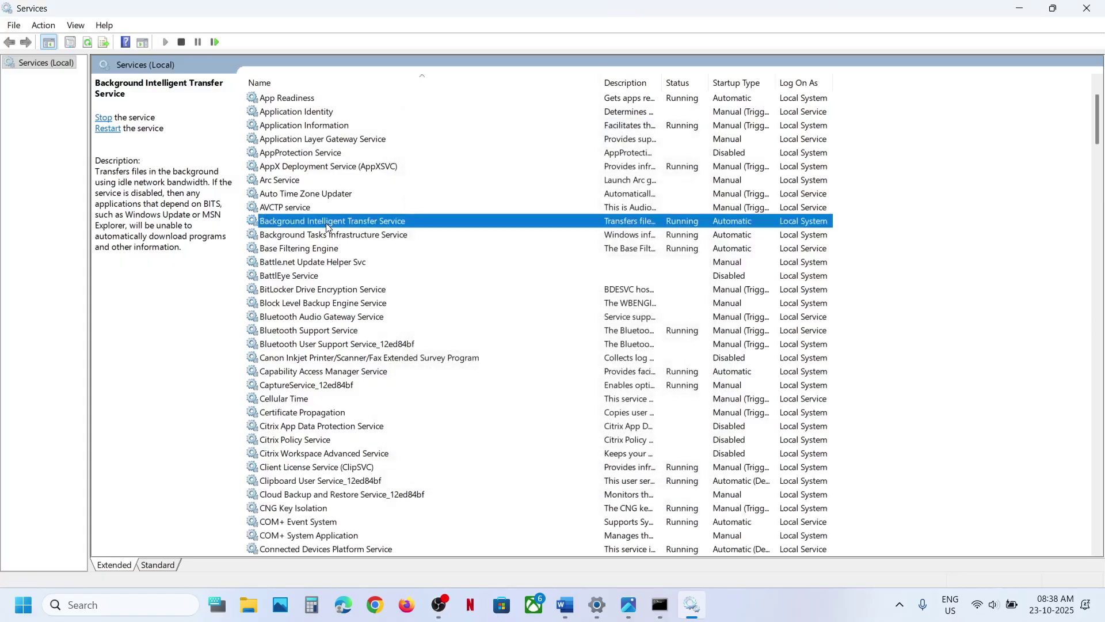
pyautogui.rightClick(326, 223)
pyautogui.click(366, 297)
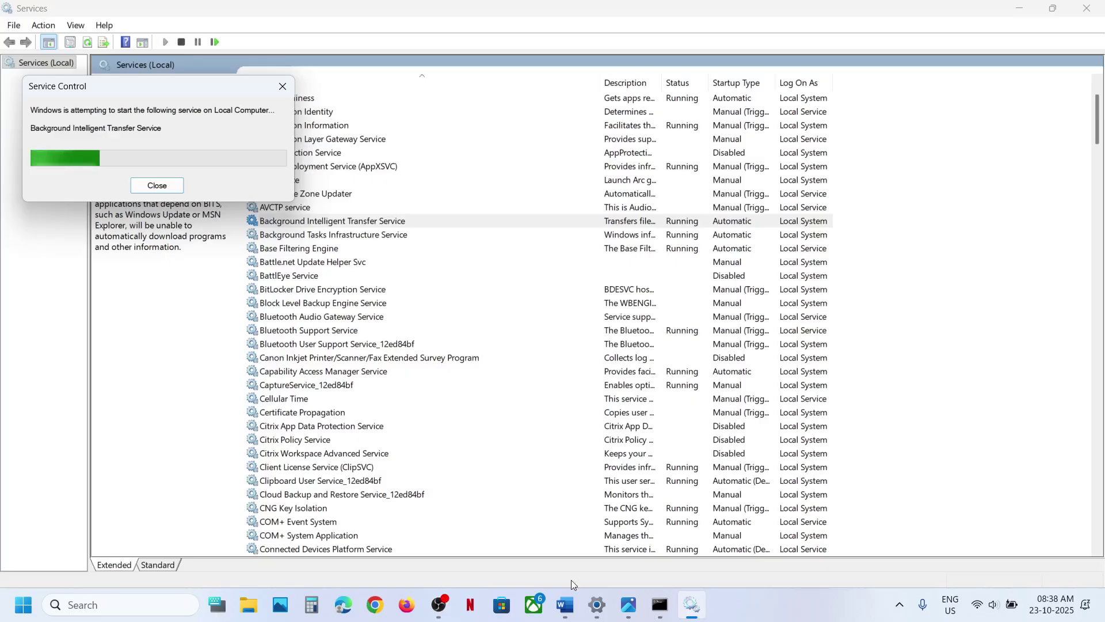
# - Delete the Step 3 SFC & DISM heading and its three command lines from the Word guide
pyautogui.click(572, 609)
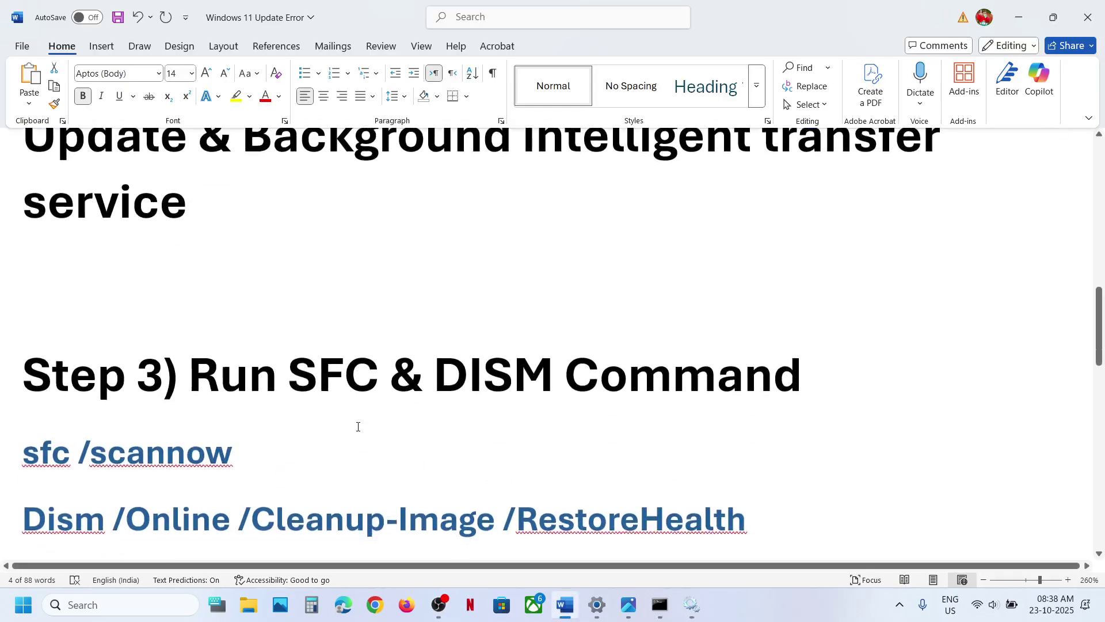
pyautogui.scroll(-2, 357, 426)
pyautogui.scroll(2, 357, 427)
pyautogui.scroll(-2, 357, 426)
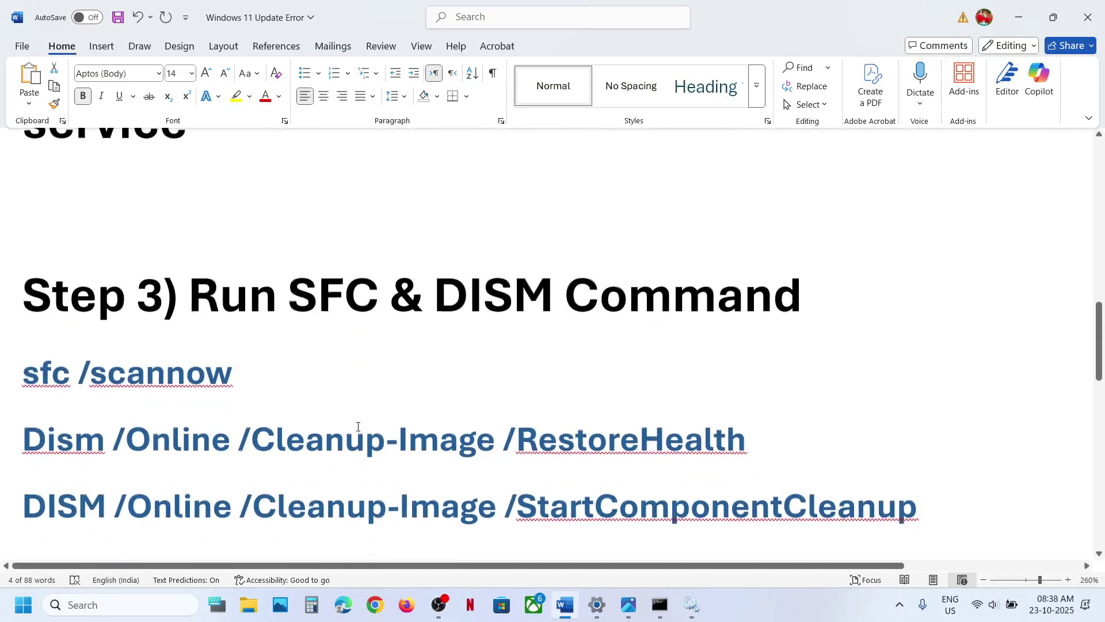
pyautogui.scroll(4, 358, 426)
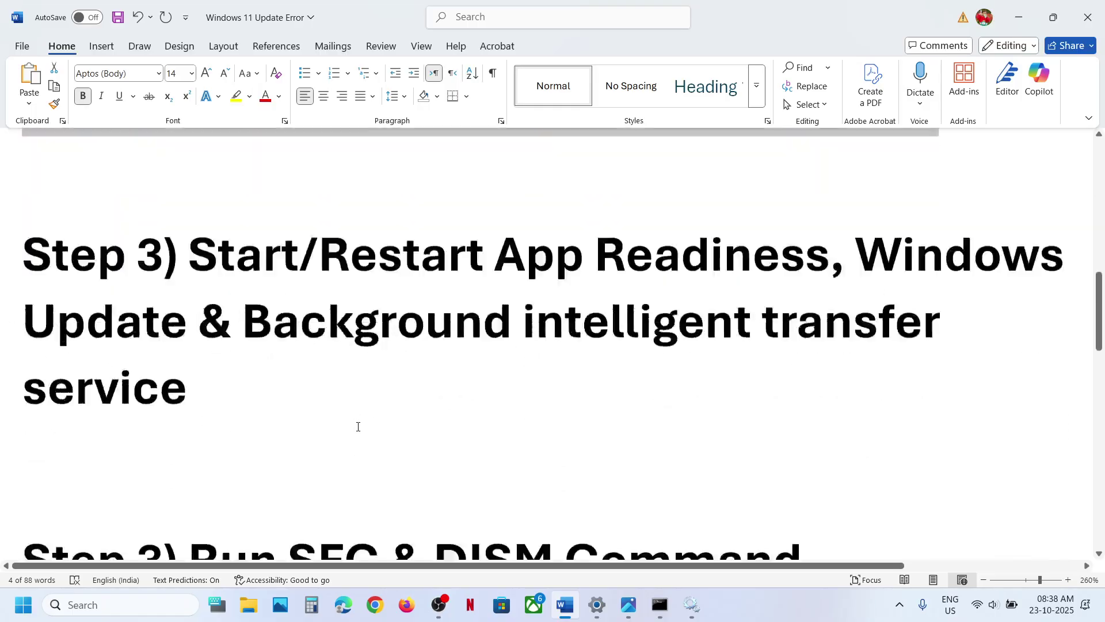
pyautogui.scroll(-3, 357, 427)
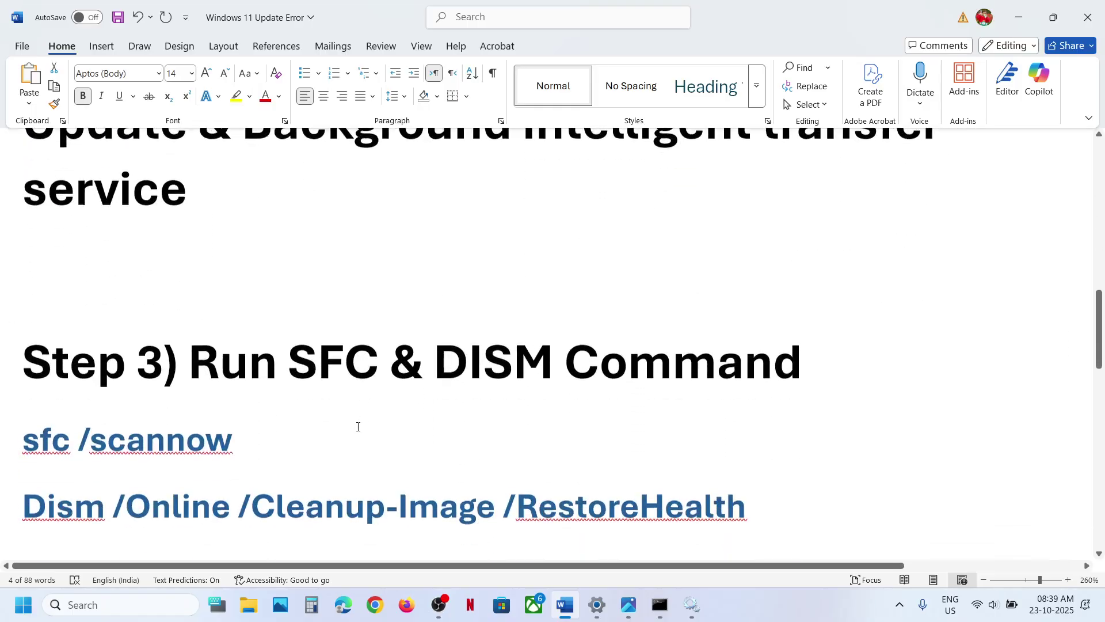
pyautogui.scroll(-3, 385, 395)
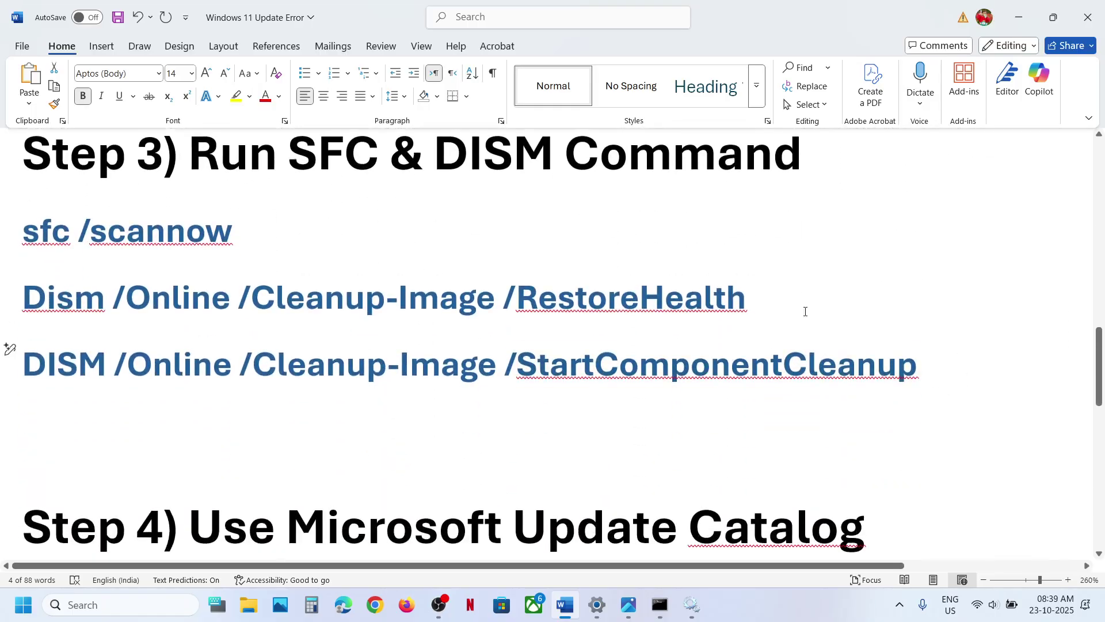
pyautogui.moveTo(805, 311); pyautogui.dragTo(153, 180)
pyautogui.press('Delete')
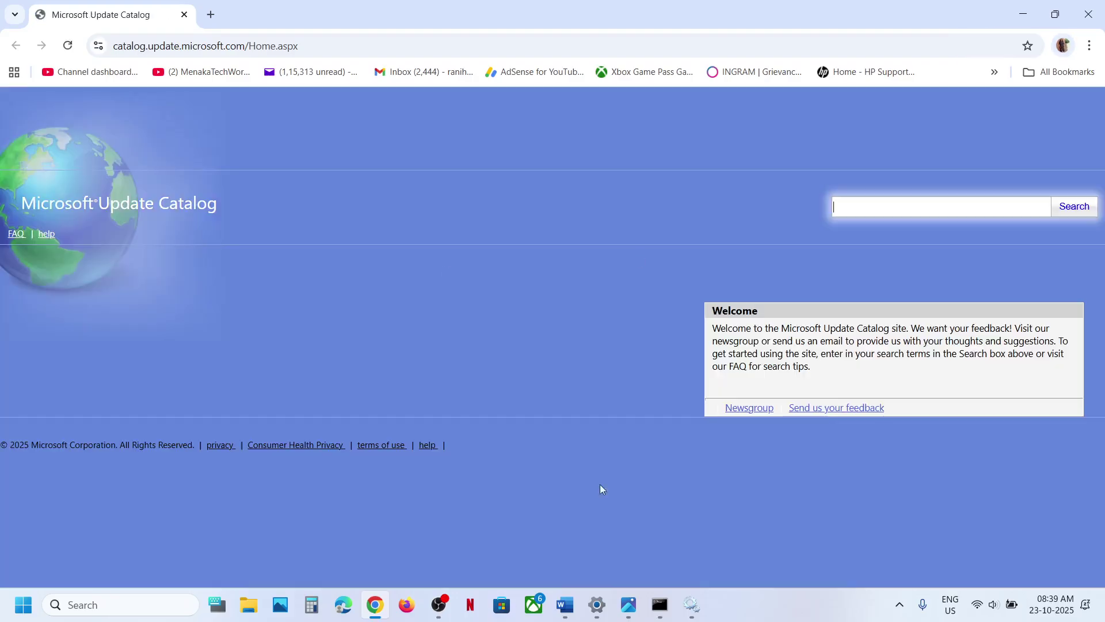
# - Copy KB5070773 from Update history and search the Microsoft Update Catalog for it
pyautogui.click(597, 604)
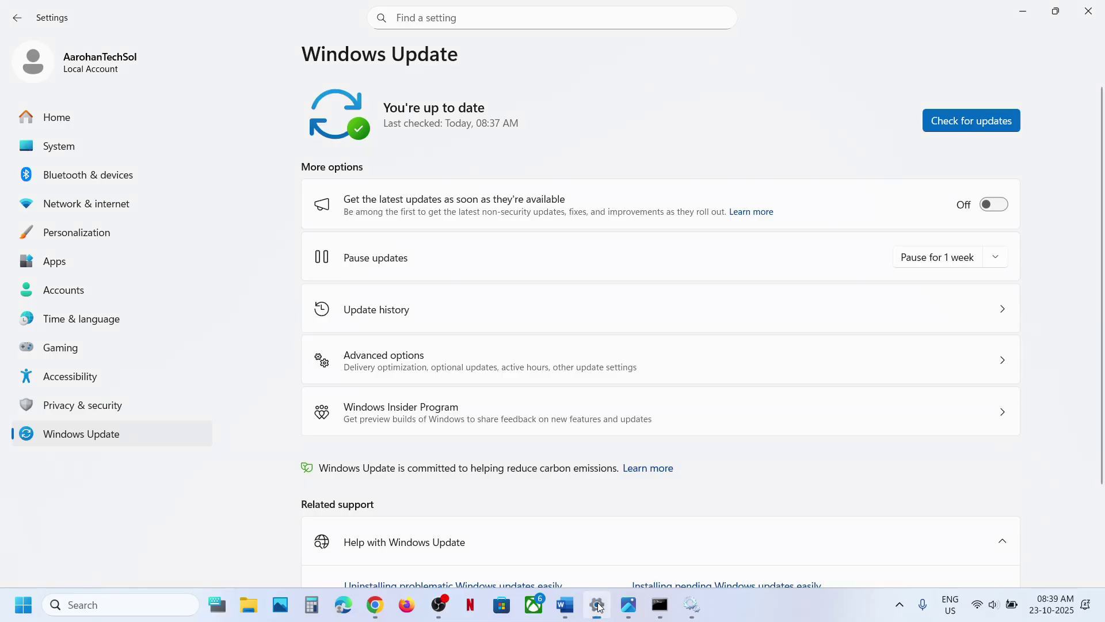
pyautogui.click(353, 322)
pyautogui.doubleClick(703, 275)
pyautogui.hotkey('ctrl', 'c')
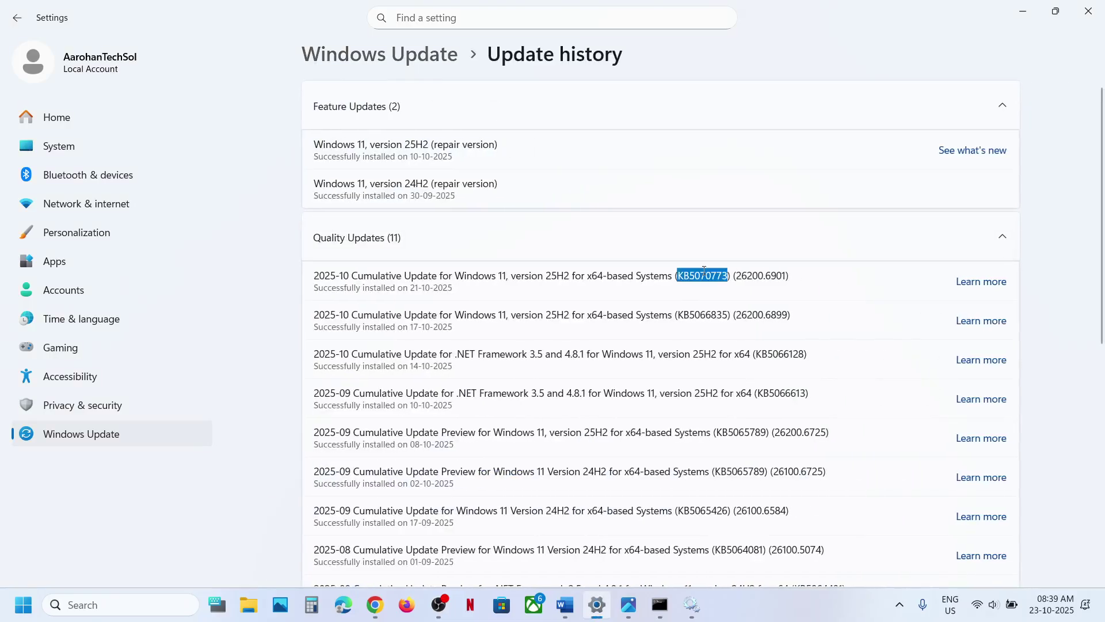
pyautogui.click(1023, 12)
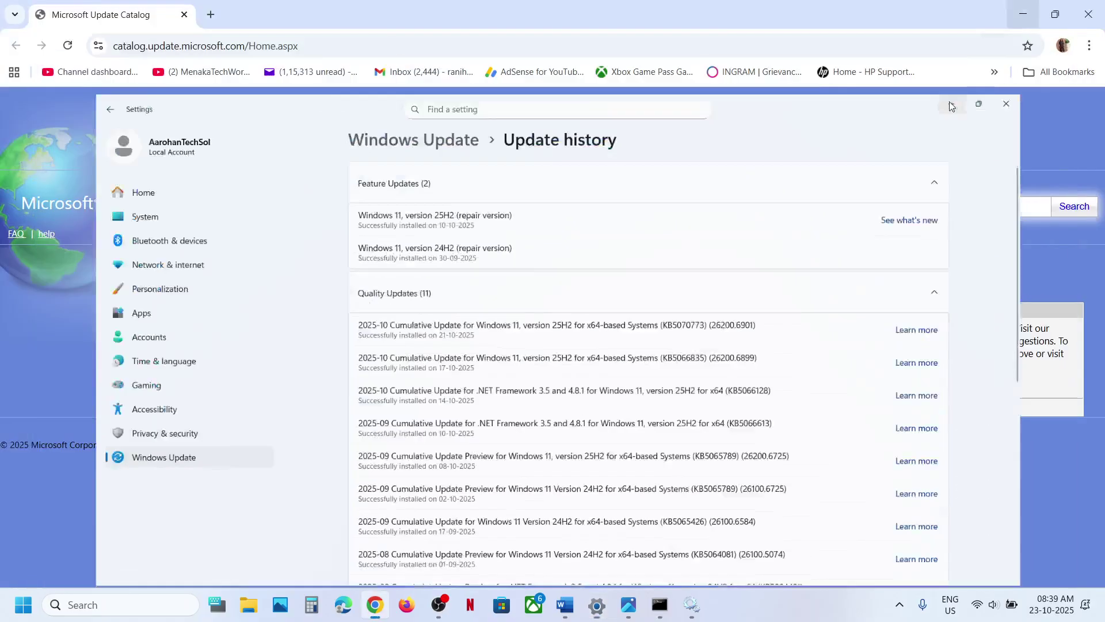
pyautogui.hotkey('ctrl', 'v')
pyautogui.click(1072, 207)
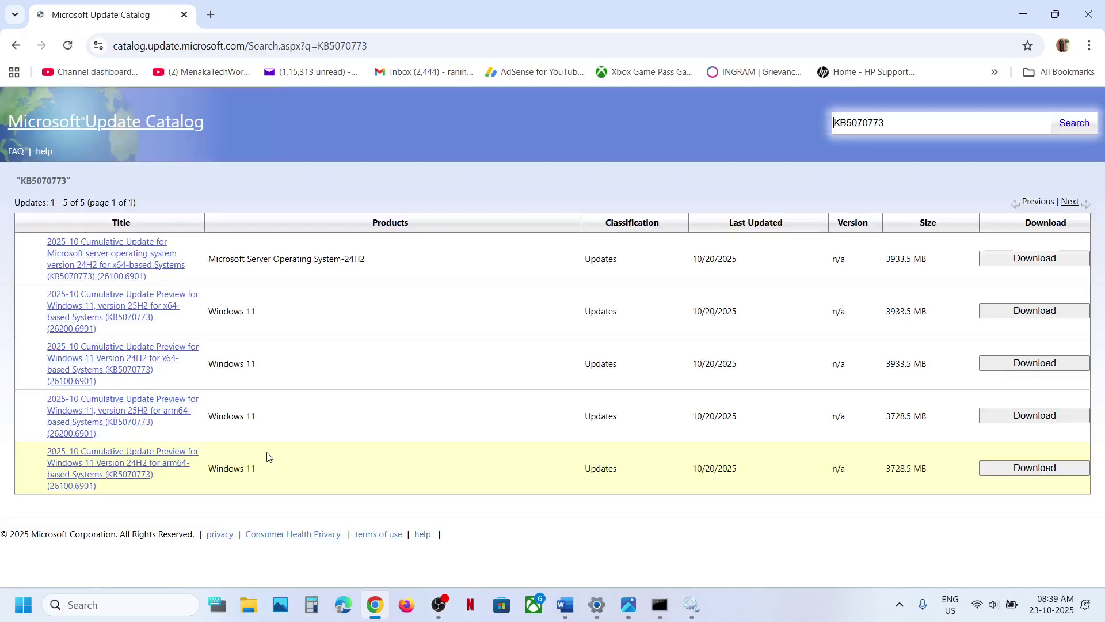
# - Run winver to check that Windows 11 is version 25H2
pyautogui.click(121, 614)
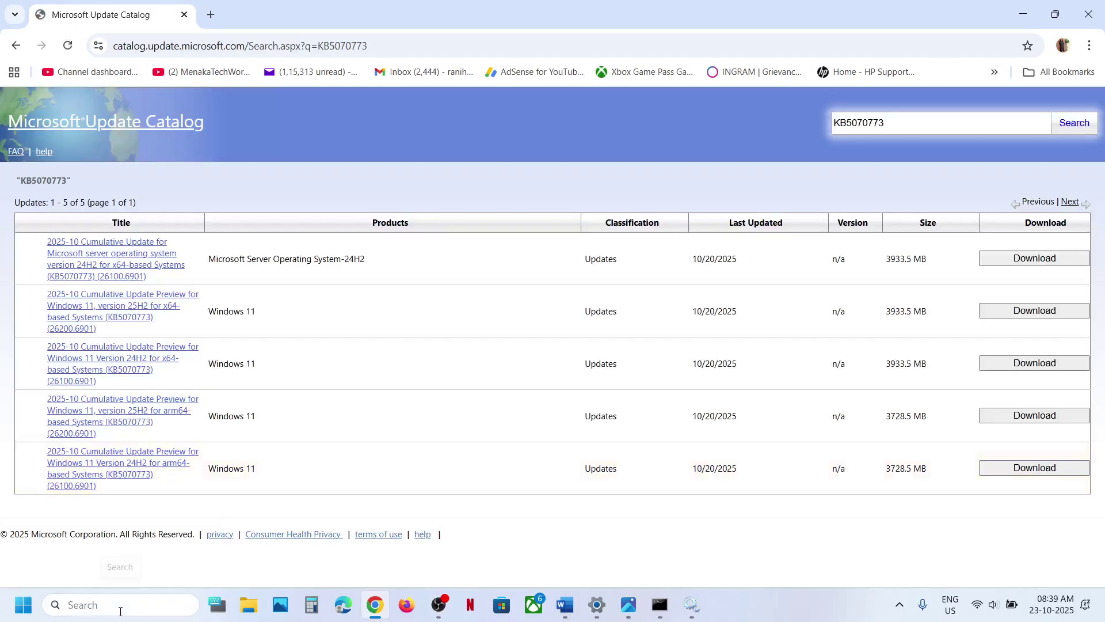
pyautogui.write('winver')
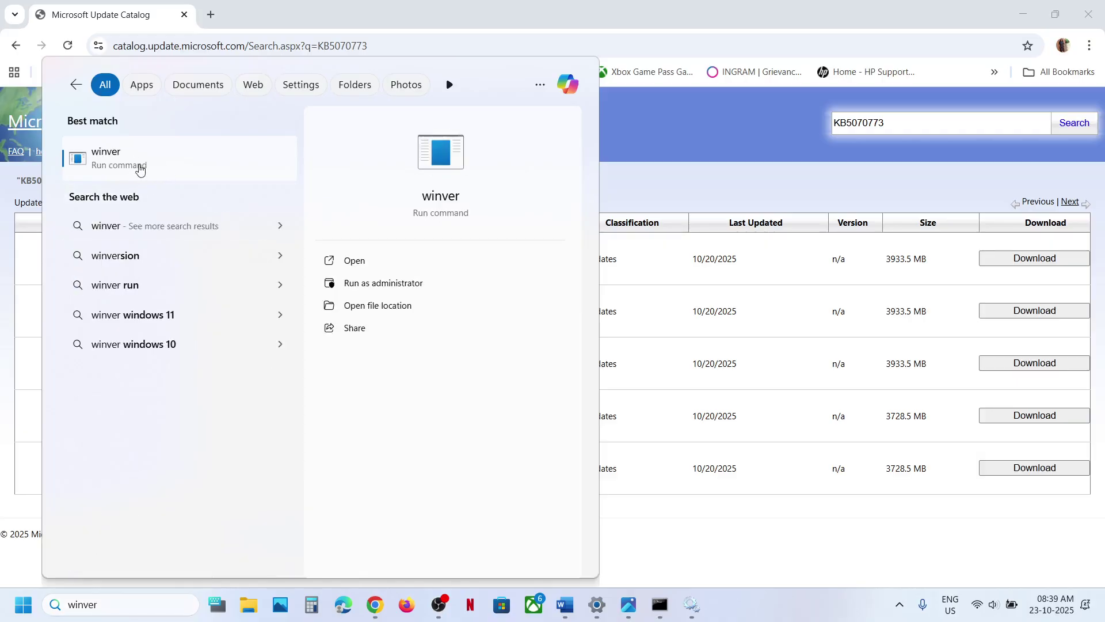
pyautogui.click(140, 168)
pyautogui.moveTo(162, 34); pyautogui.dragTo(467, 150)
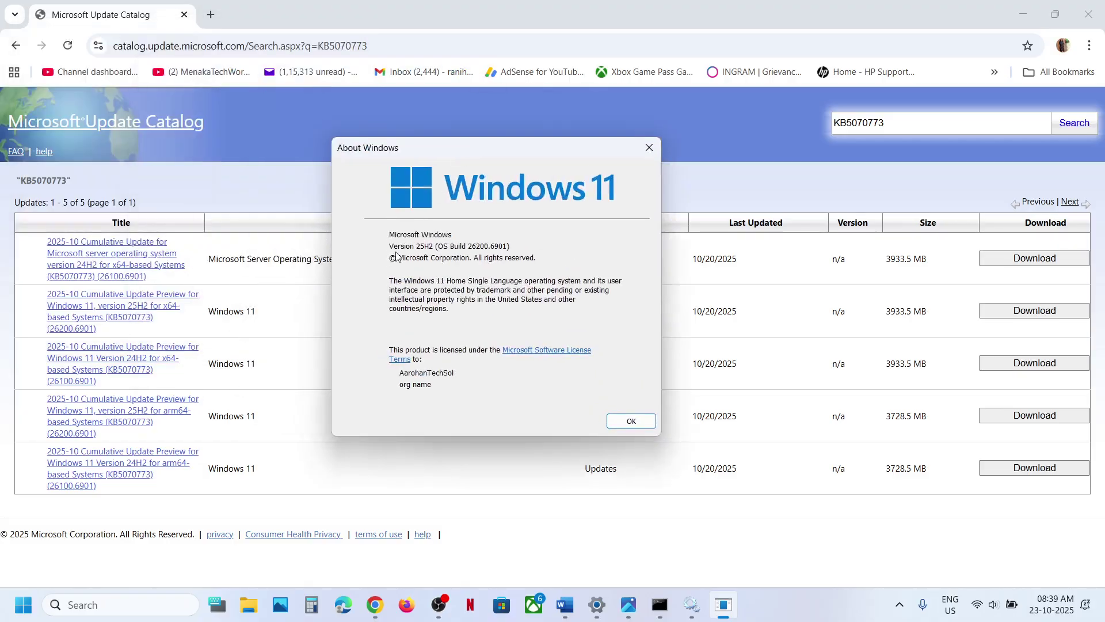
pyautogui.click(649, 147)
# - Confirm in System > About that the system type is 64-bit x64, then close Settings
pyautogui.click(596, 605)
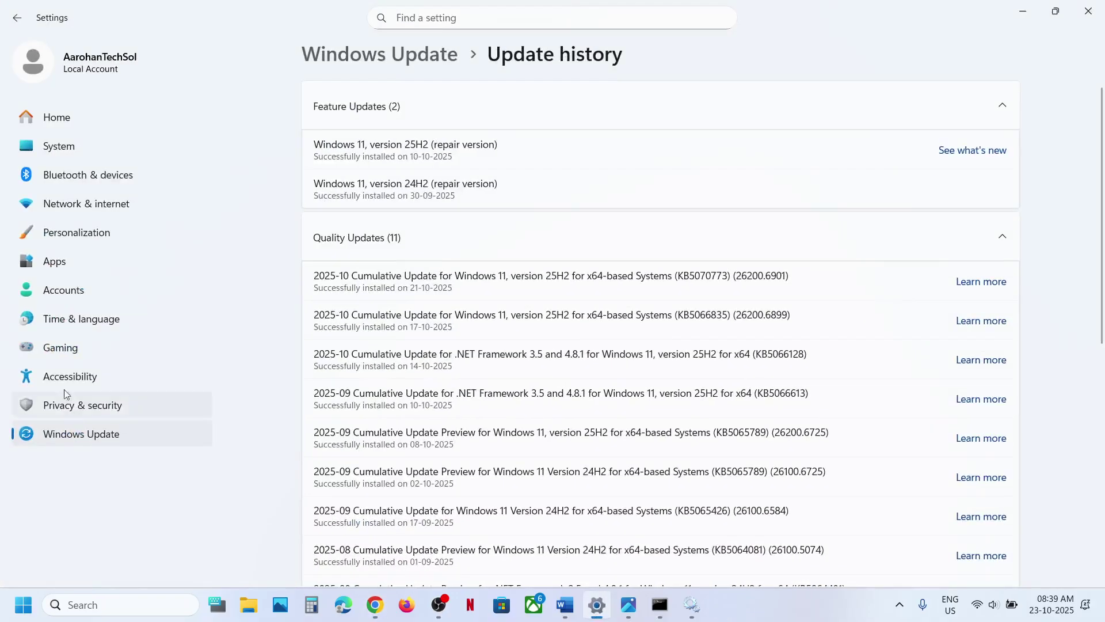
pyautogui.click(81, 154)
pyautogui.scroll(-10, 464, 440)
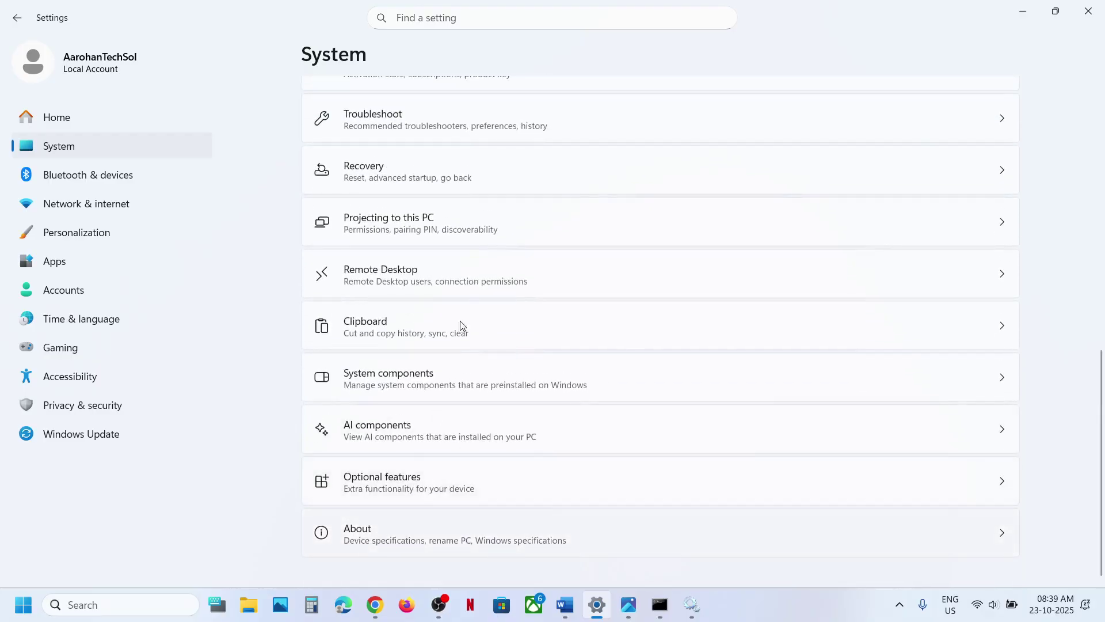
pyautogui.click(438, 532)
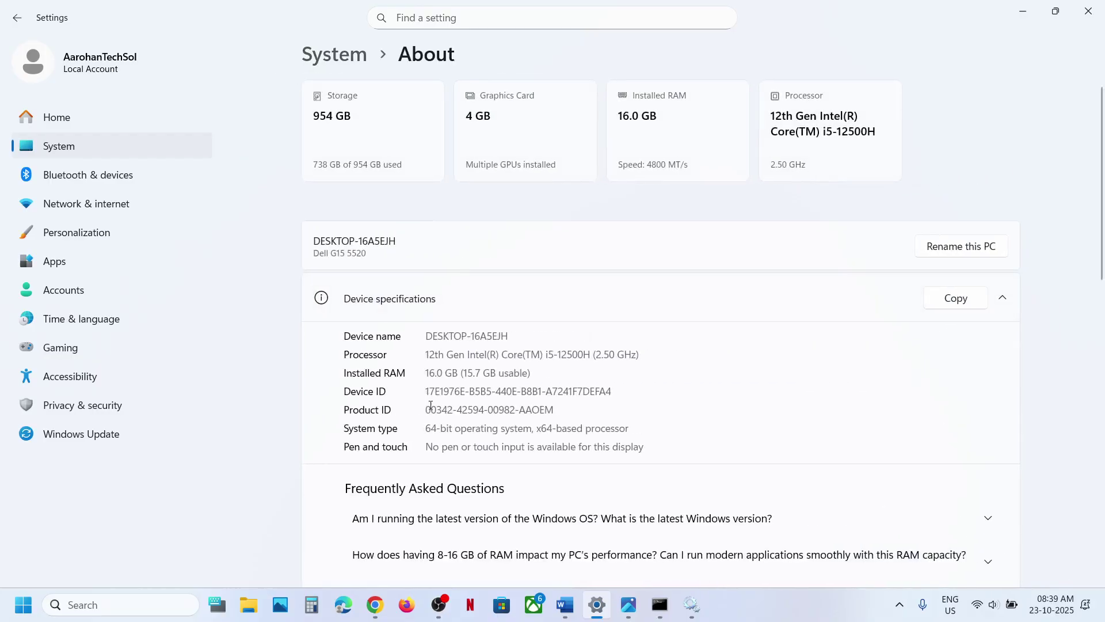
pyautogui.moveTo(427, 428); pyautogui.dragTo(668, 426)
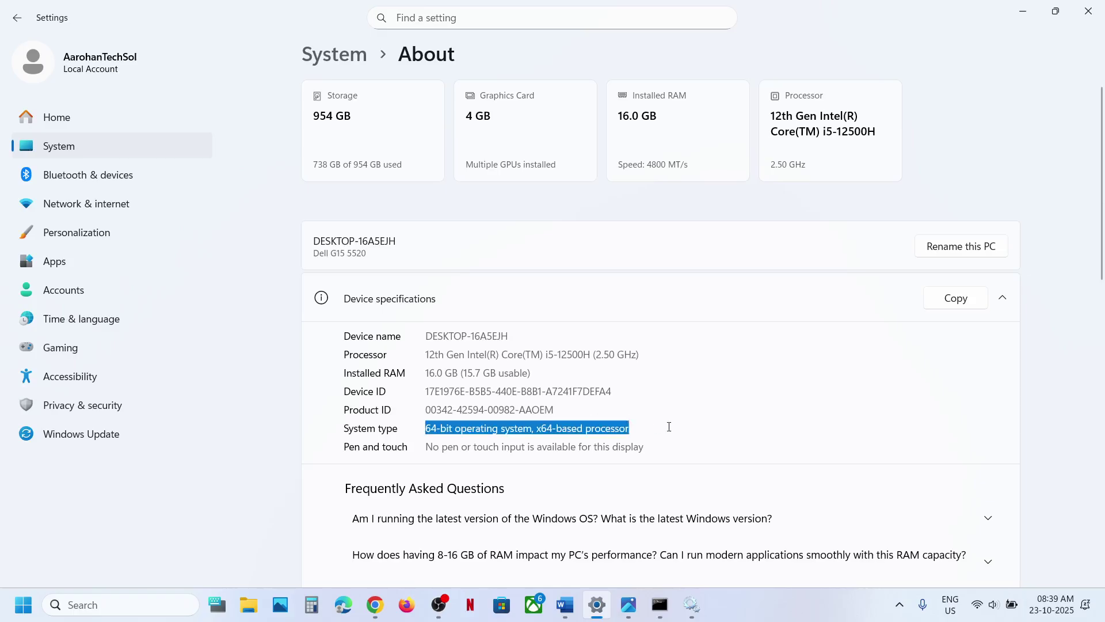
pyautogui.click(1087, 11)
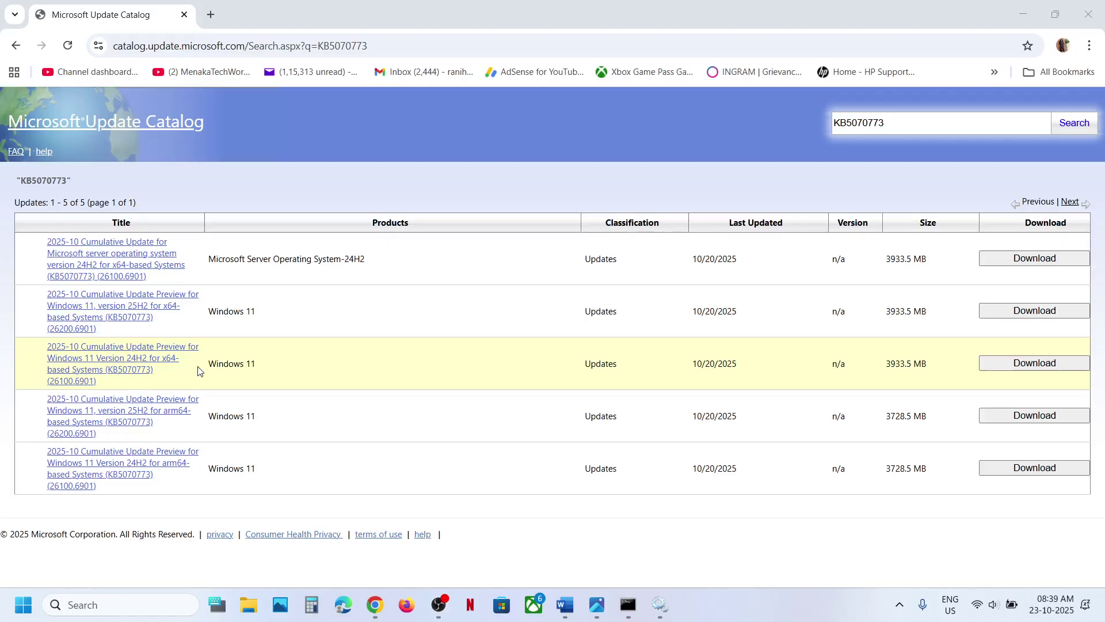
# - Download the KB5070773 .msu package for Windows 11 25H2 x64 and check its progress
pyautogui.click(1024, 313)
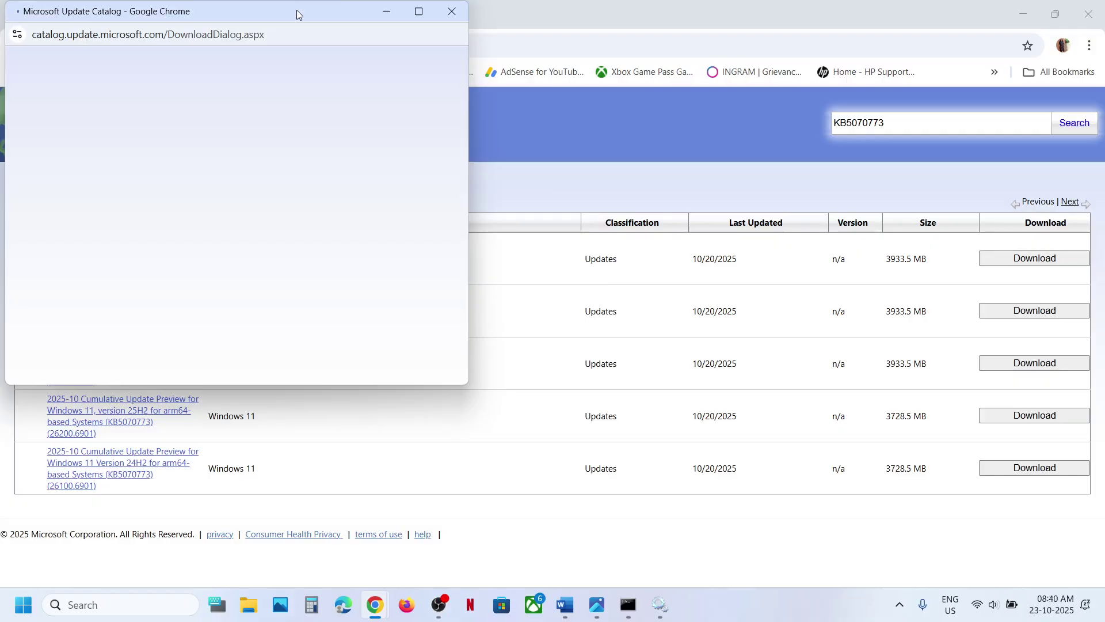
pyautogui.moveTo(296, 10); pyautogui.dragTo(561, 100)
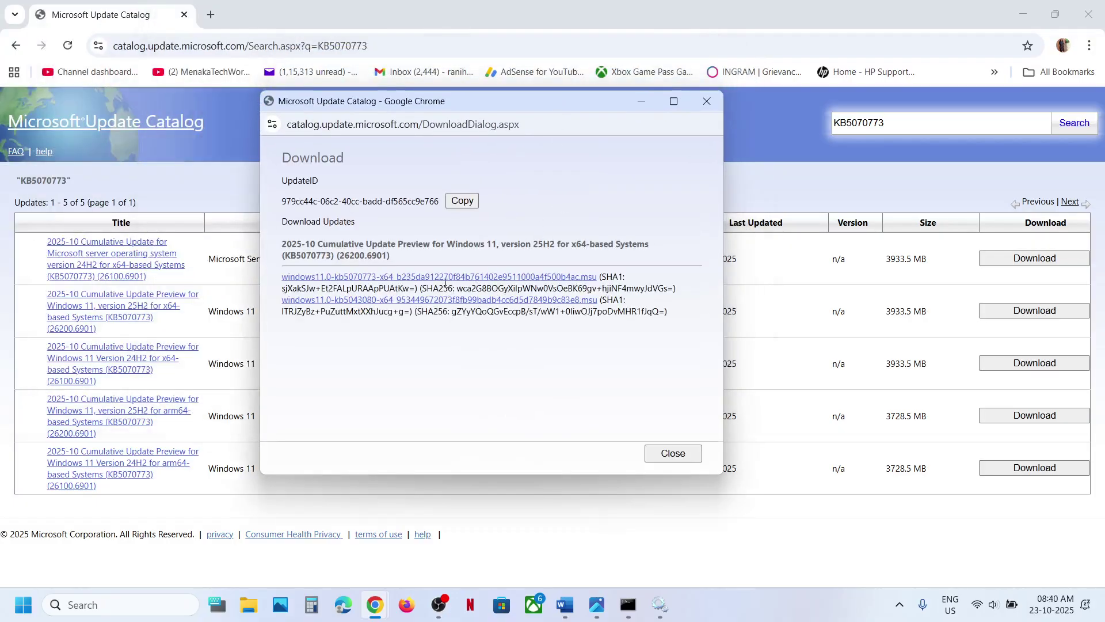
pyautogui.click(369, 278)
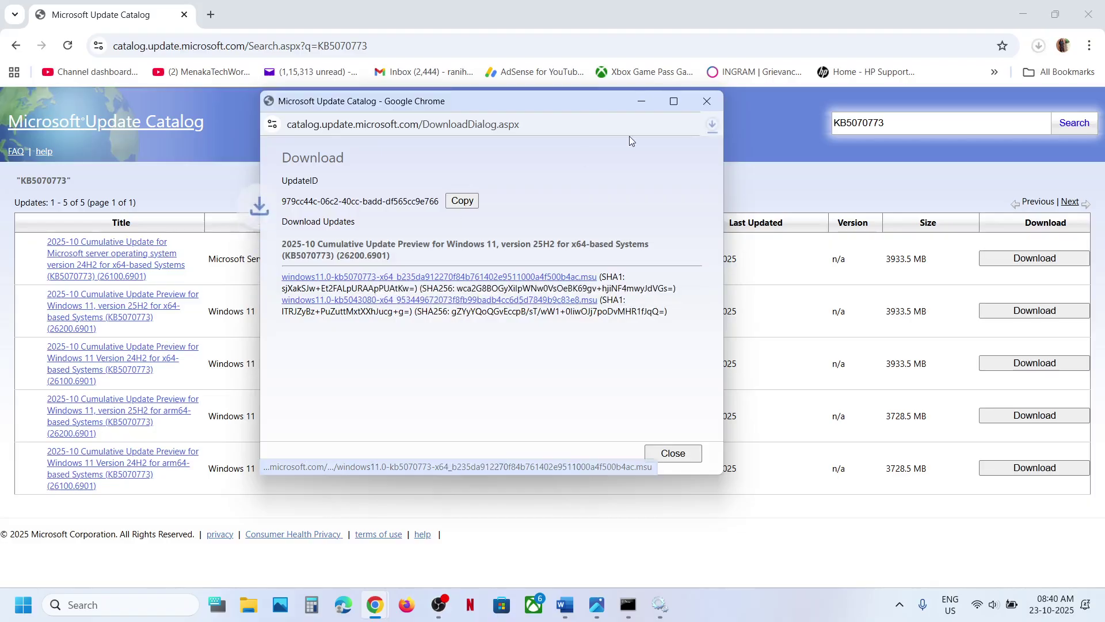
pyautogui.click(712, 124)
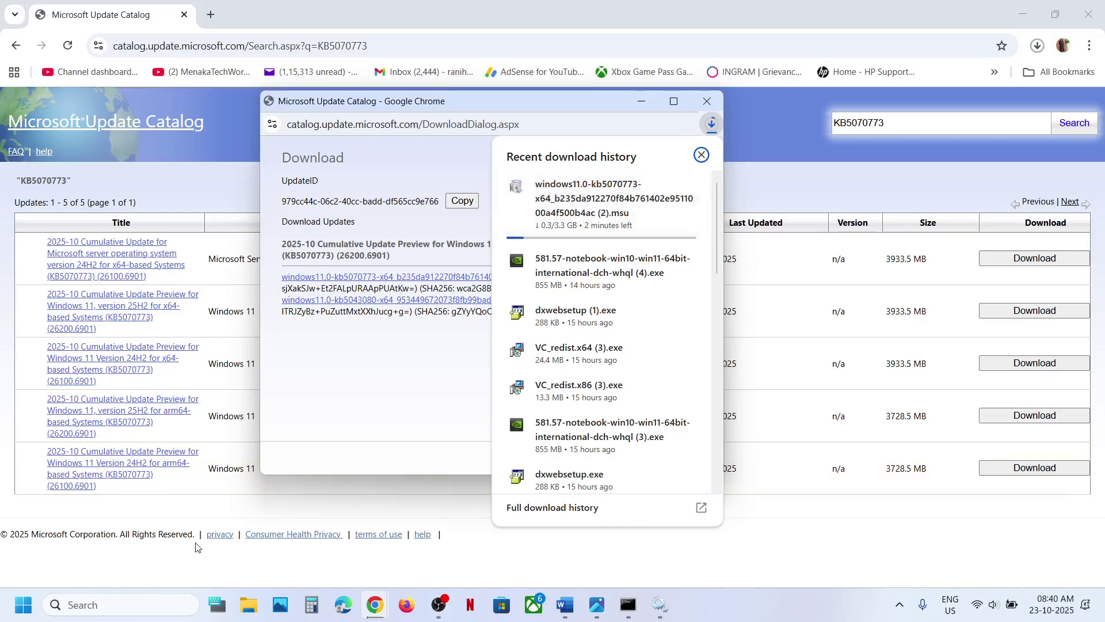
# - Show the Start menu power options, then scroll the Word guide to Step 5, Fix Problems Using Windows Update
pyautogui.click(187, 554)
pyautogui.press('super')
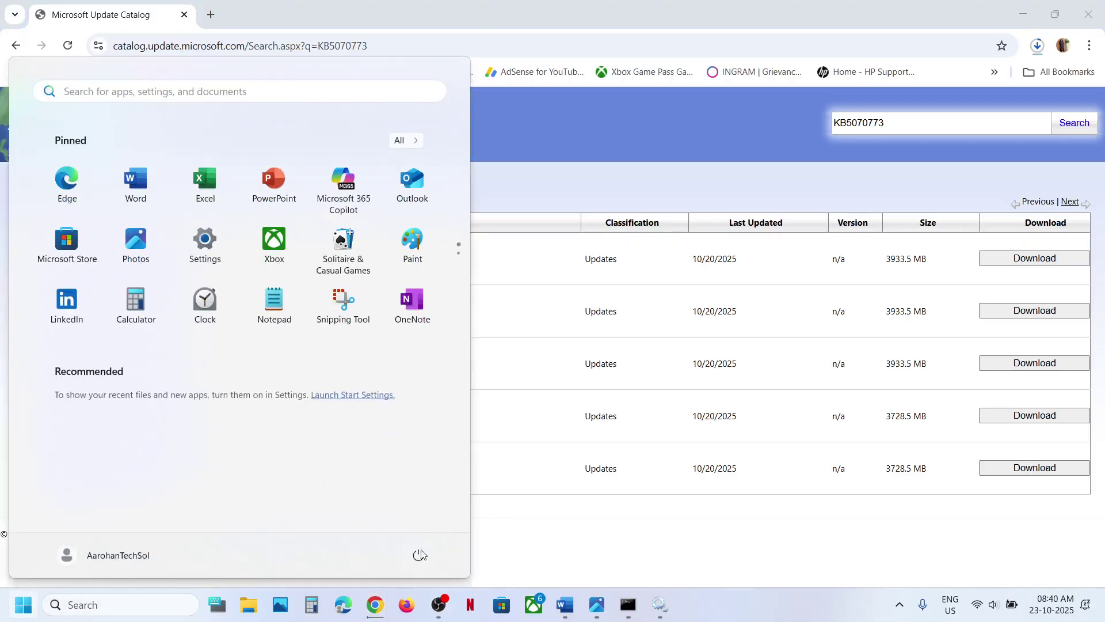
pyautogui.click(418, 555)
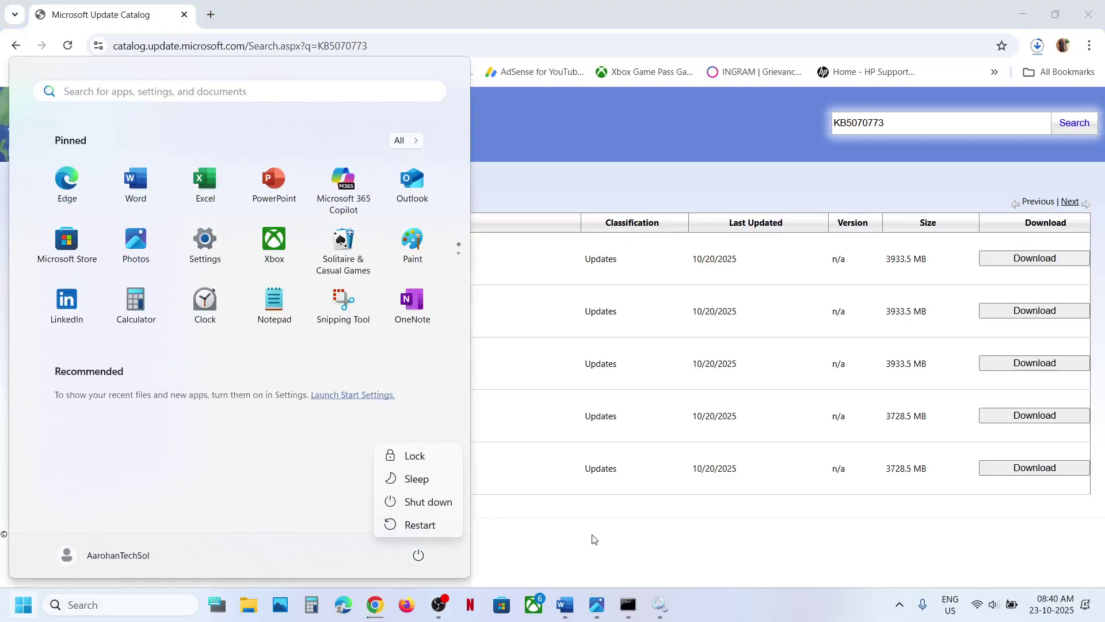
pyautogui.click(565, 605)
pyautogui.scroll(-1, 458, 392)
pyautogui.scroll(-2, 458, 392)
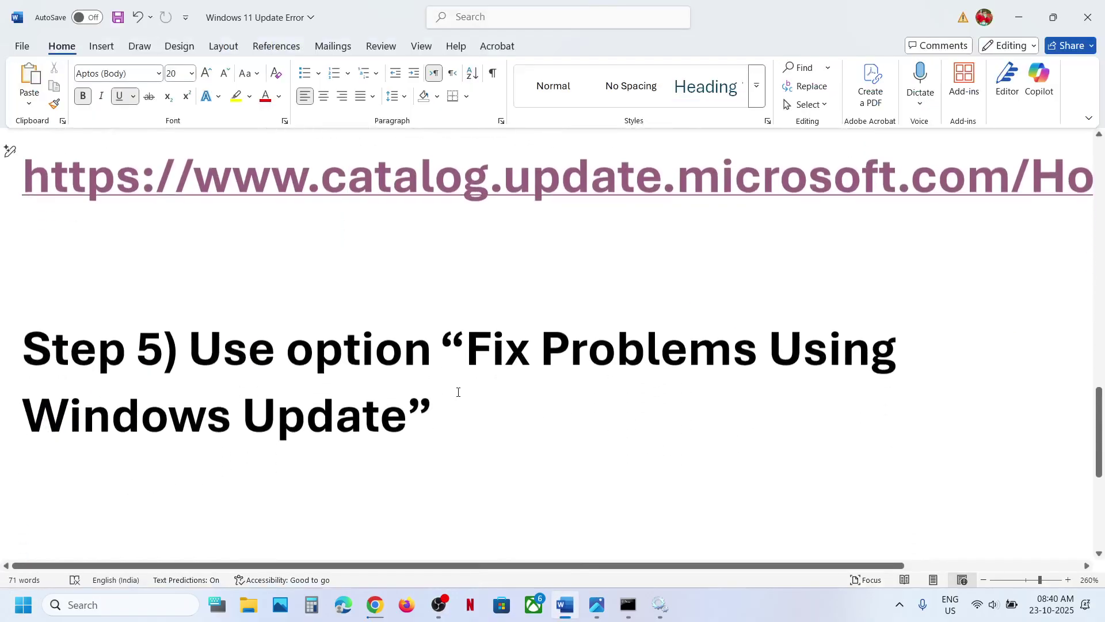
pyautogui.moveTo(193, 351); pyautogui.dragTo(485, 402)
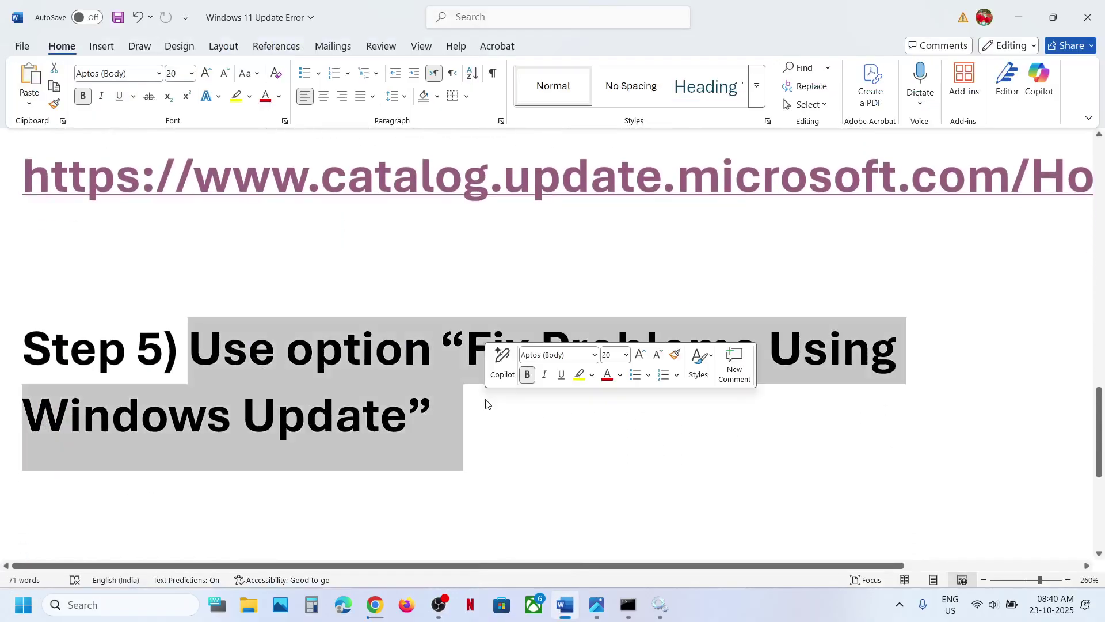
# - Open Settings and go from Windows Update advanced options to the Recovery page with Reinstall now
pyautogui.press('super+i')
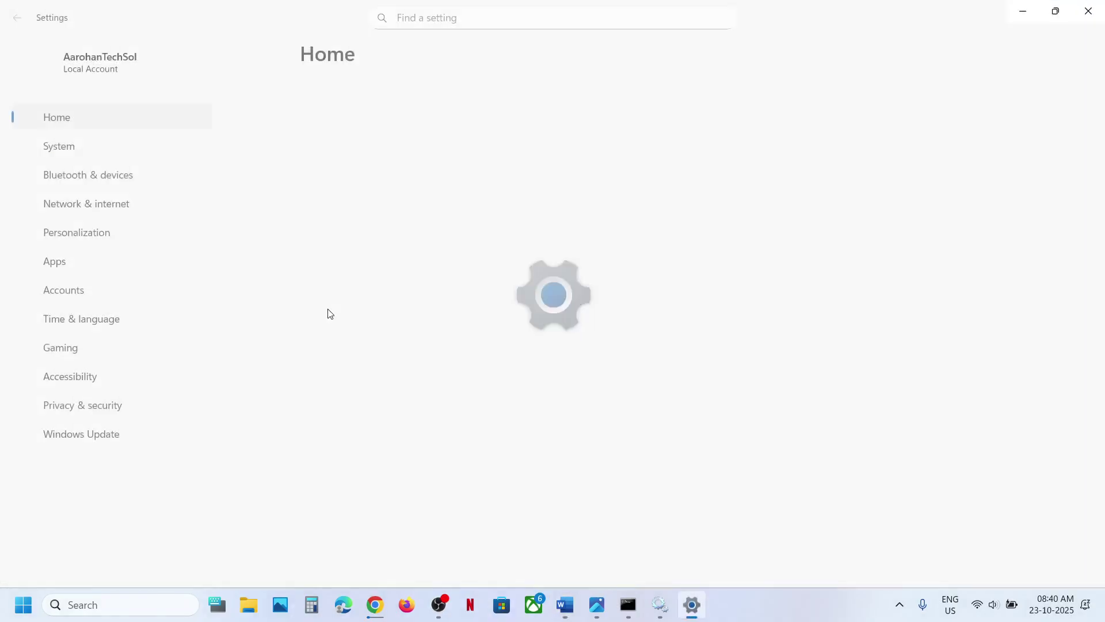
pyautogui.click(86, 440)
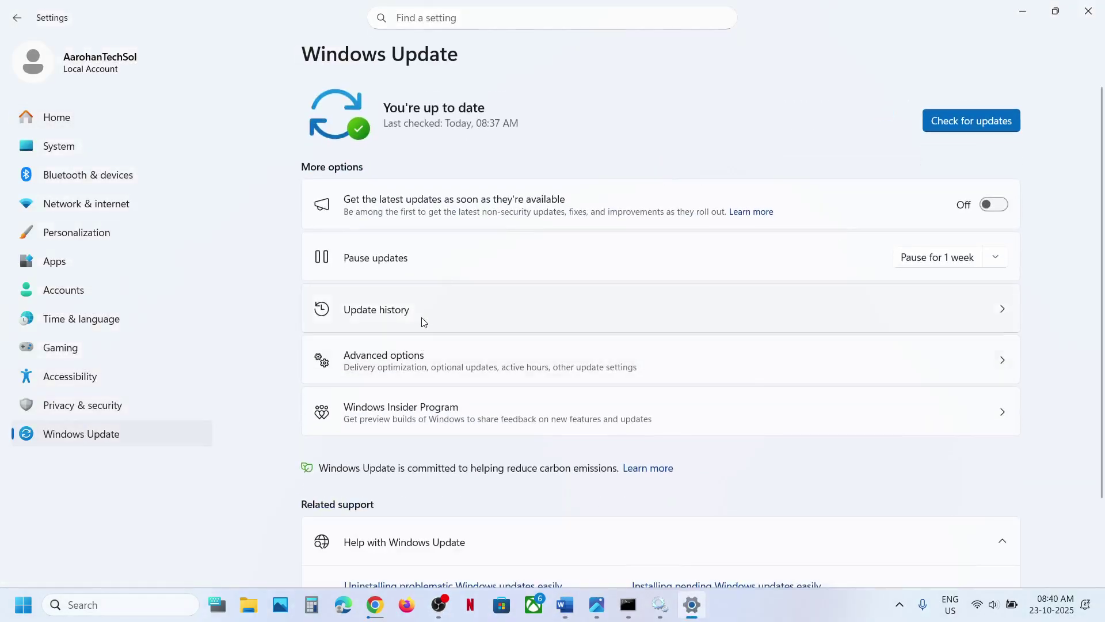
pyautogui.click(381, 367)
pyautogui.scroll(-3, 377, 391)
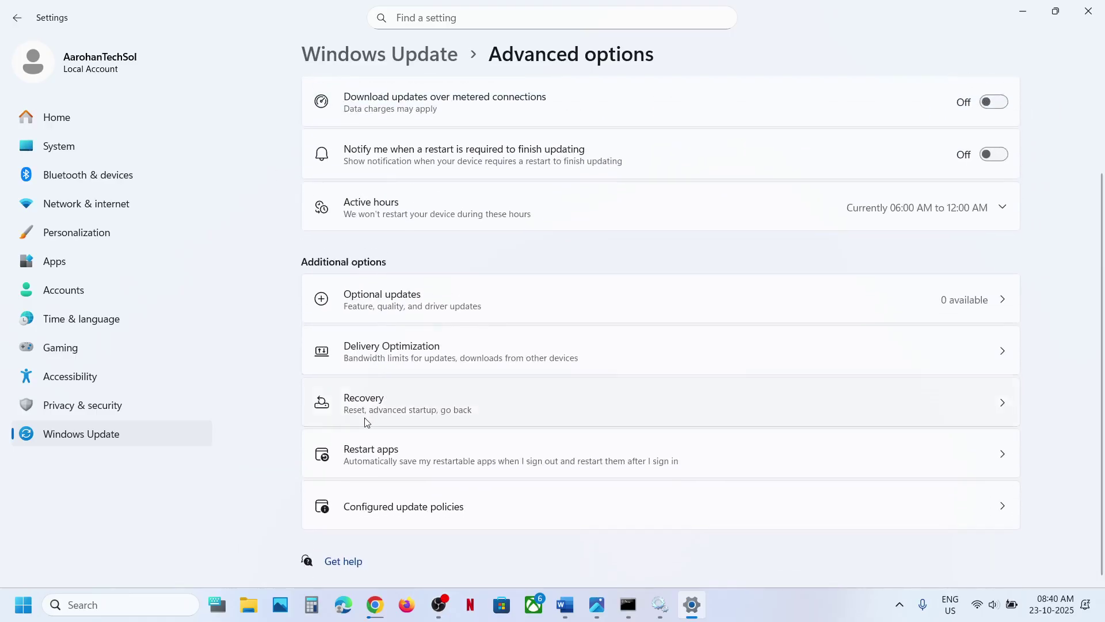
pyautogui.click(376, 413)
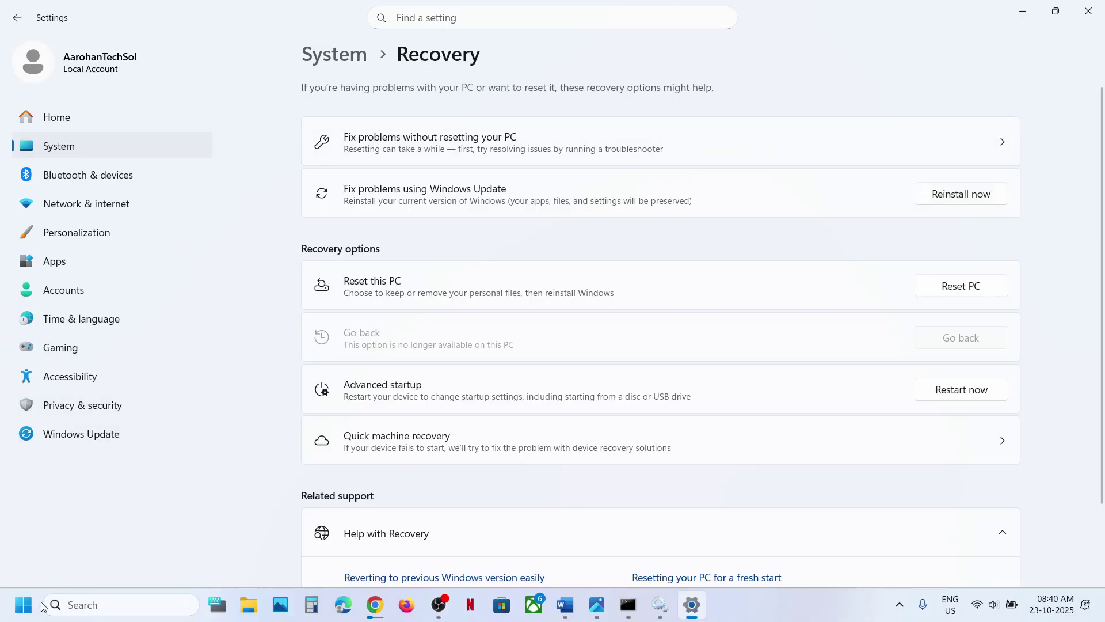
pyautogui.click(96, 439)
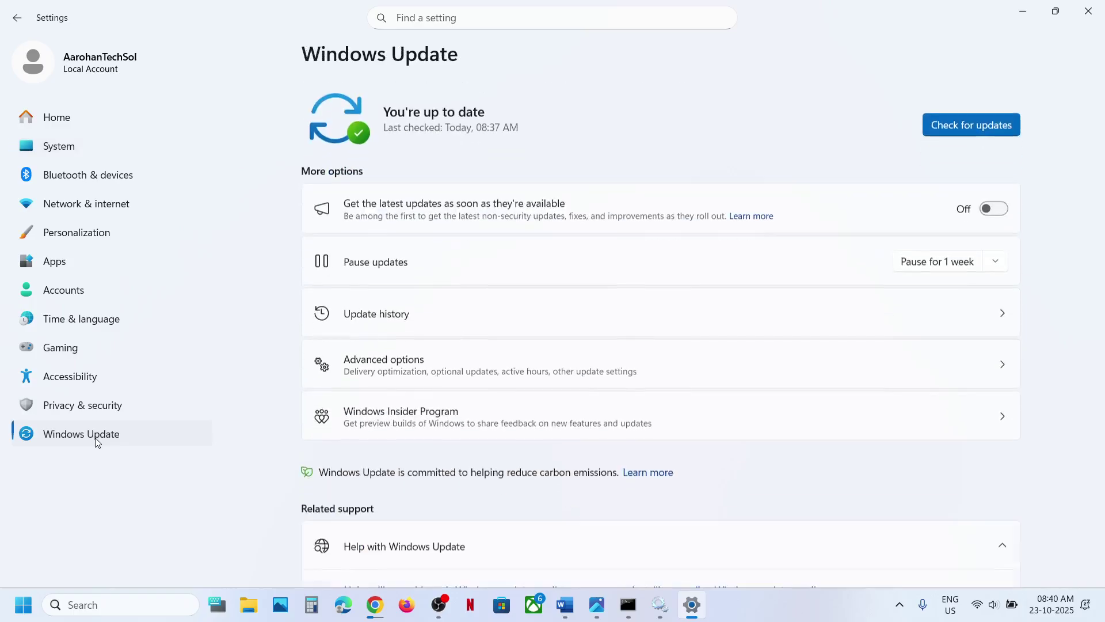
pyautogui.click(377, 310)
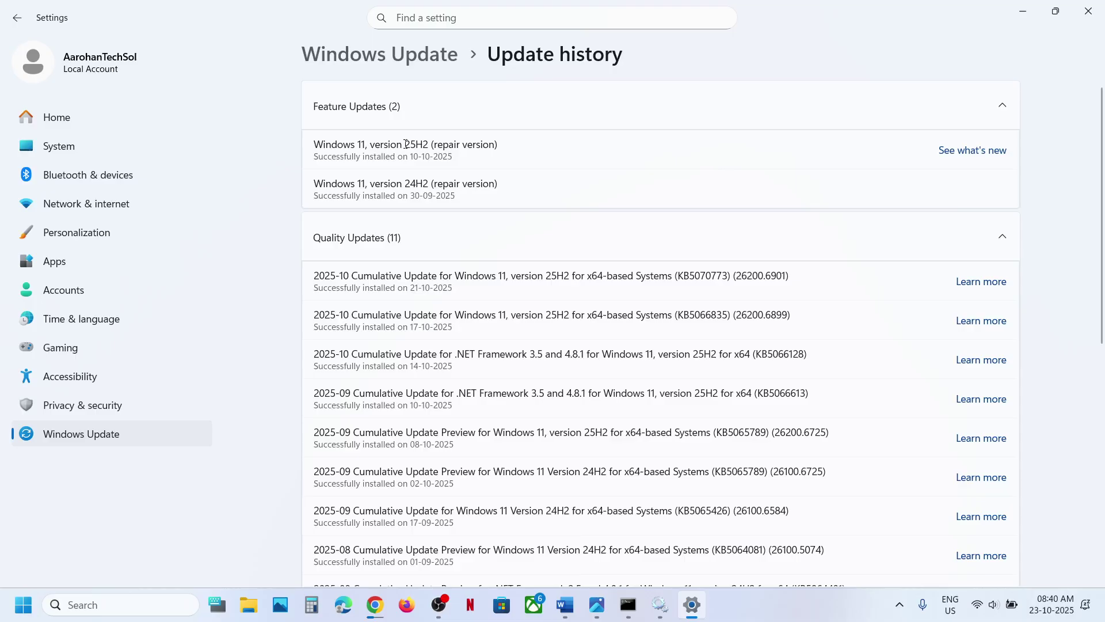
pyautogui.moveTo(405, 144); pyautogui.dragTo(456, 141)
pyautogui.moveTo(411, 183); pyautogui.dragTo(473, 184)
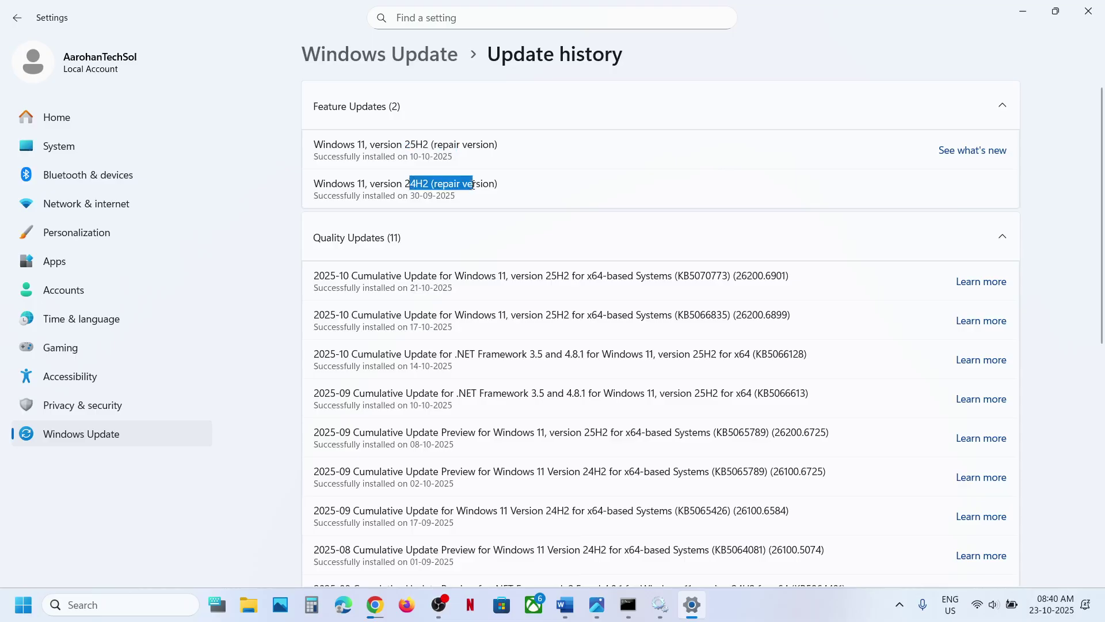
pyautogui.click(91, 434)
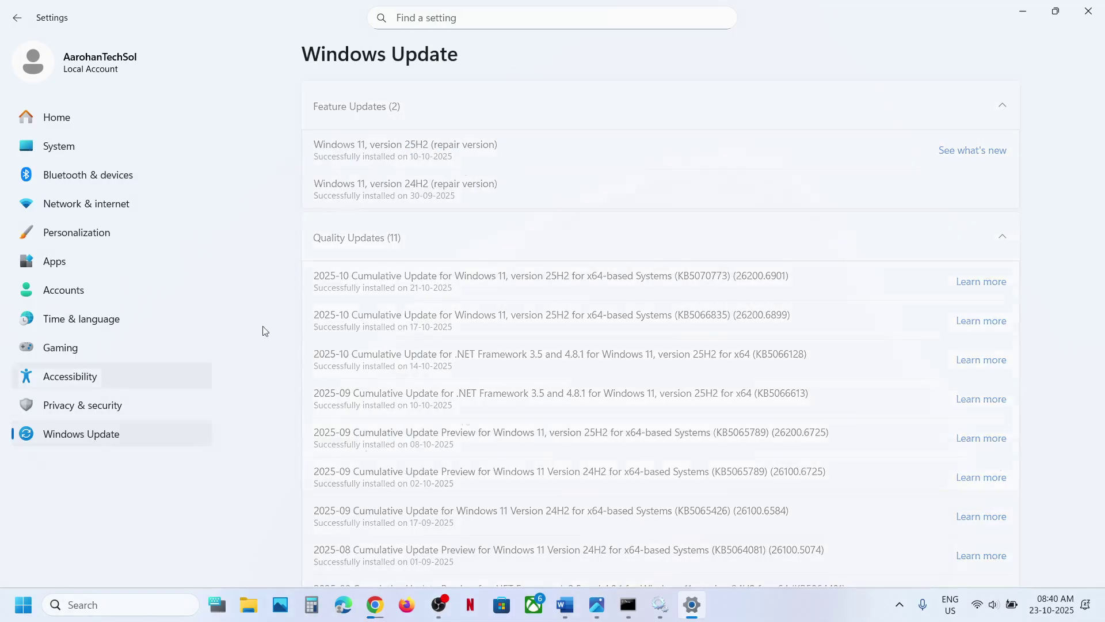
# - Download MediaCreationTool (2).exe (20.4 MB) from the Windows 11 page and confirm it finished
pyautogui.click(565, 604)
pyautogui.scroll(-5, 377, 437)
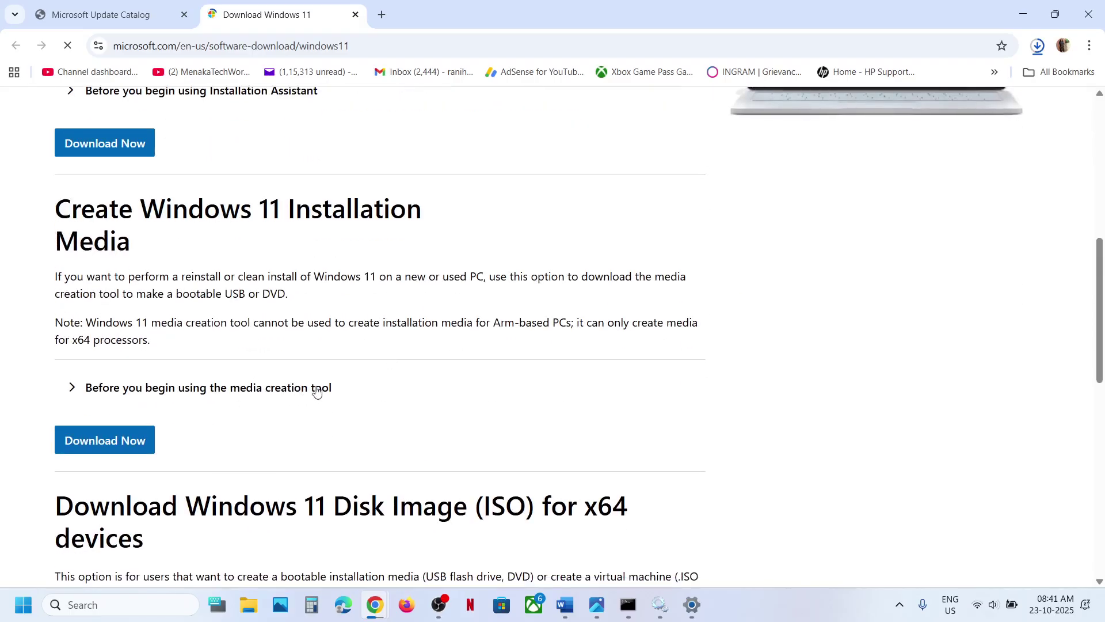
pyautogui.click(111, 450)
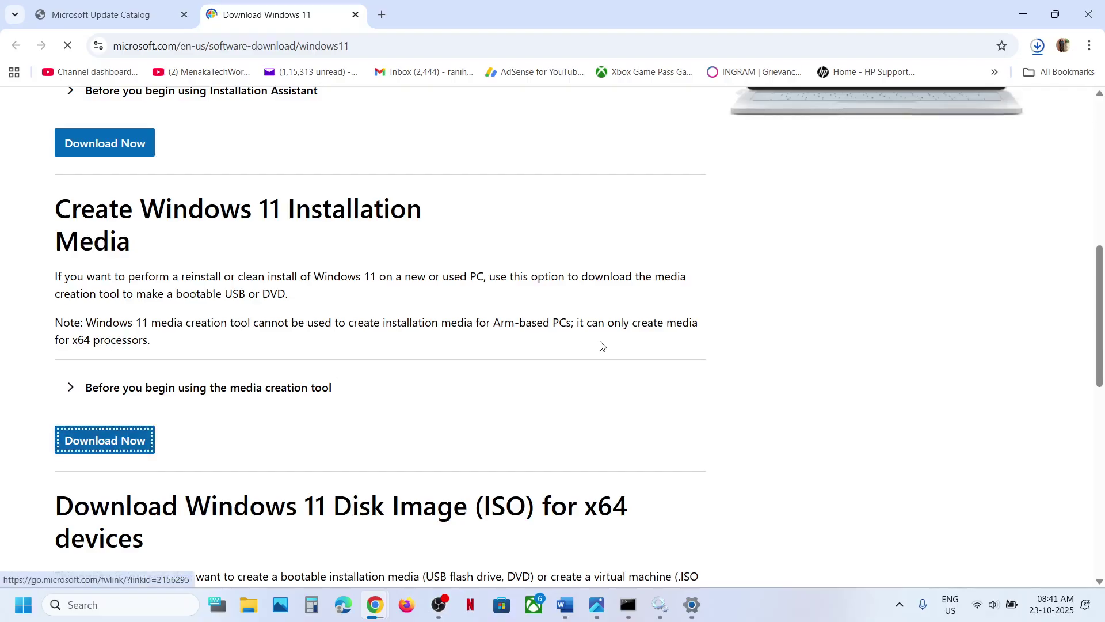
pyautogui.click(1040, 46)
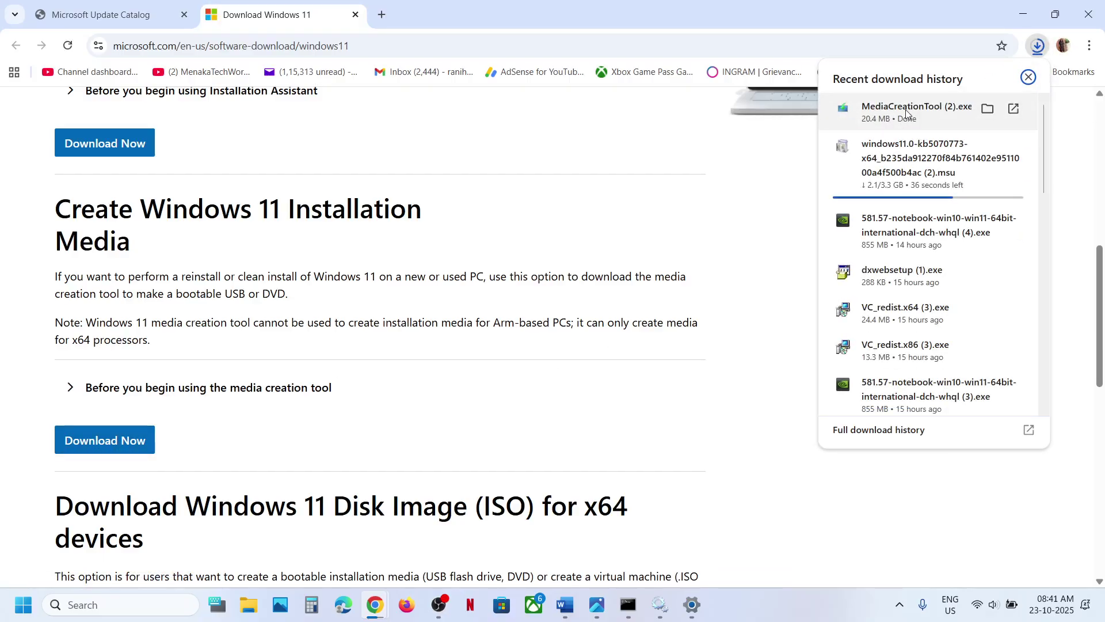
# - Step through screenshots 1.png to 8.png, from language selection to Windows.iso saved on the Desktop
pyautogui.click(597, 604)
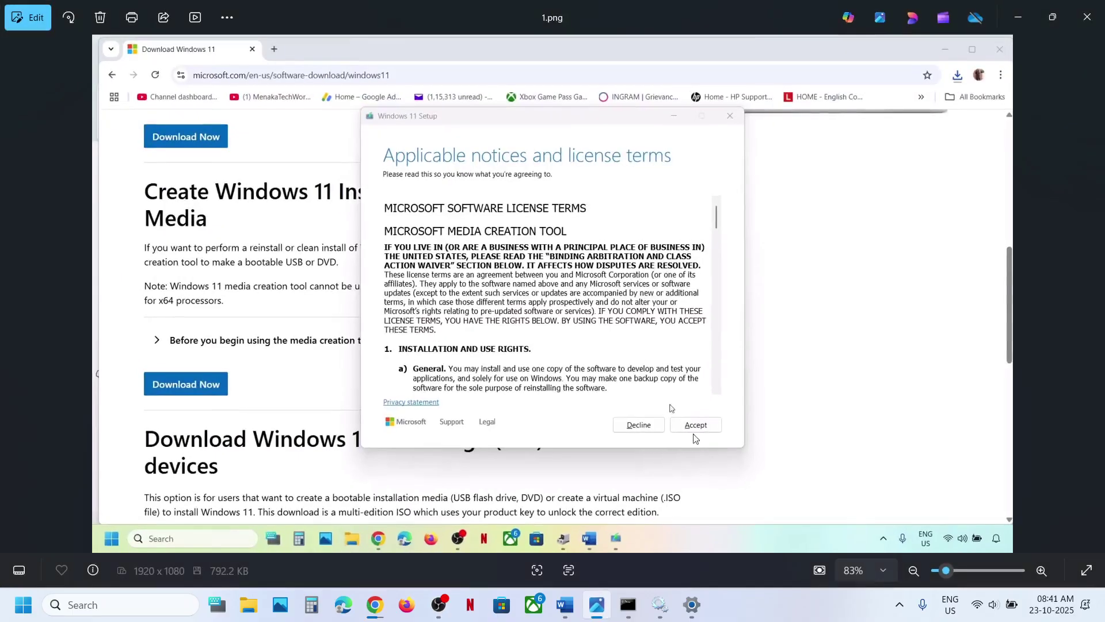
pyautogui.press('Right')
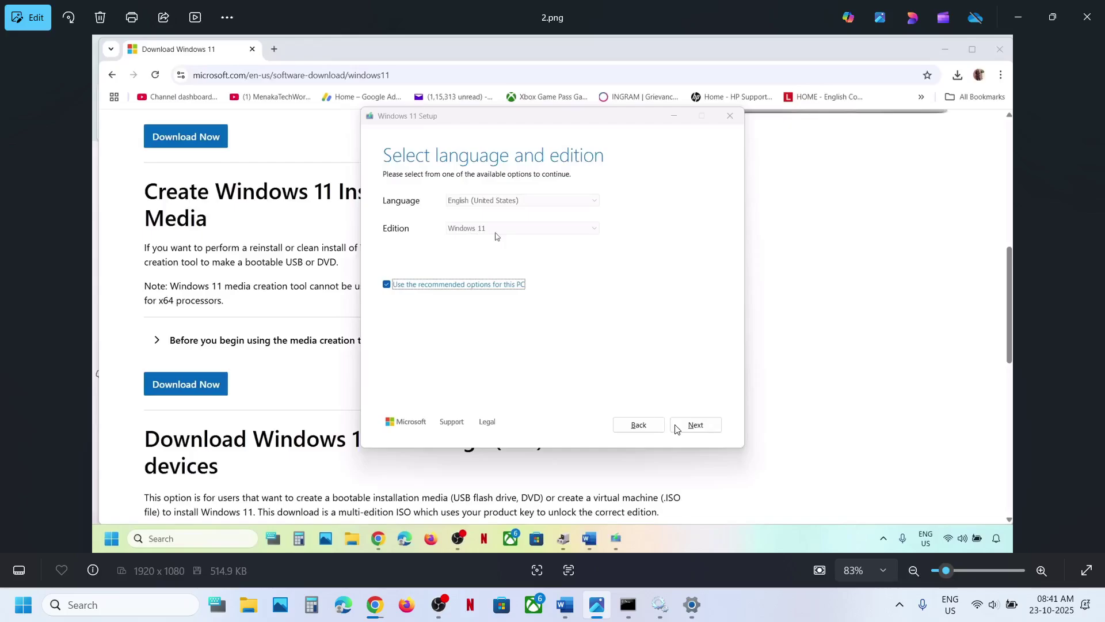
pyautogui.press('Right')
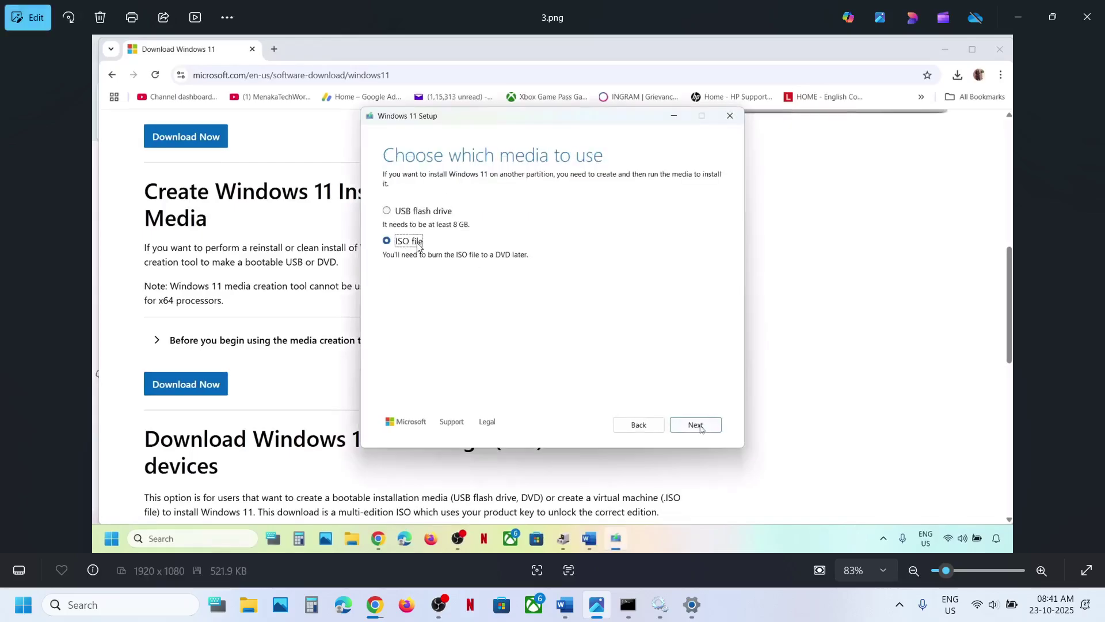
pyautogui.press('Right')
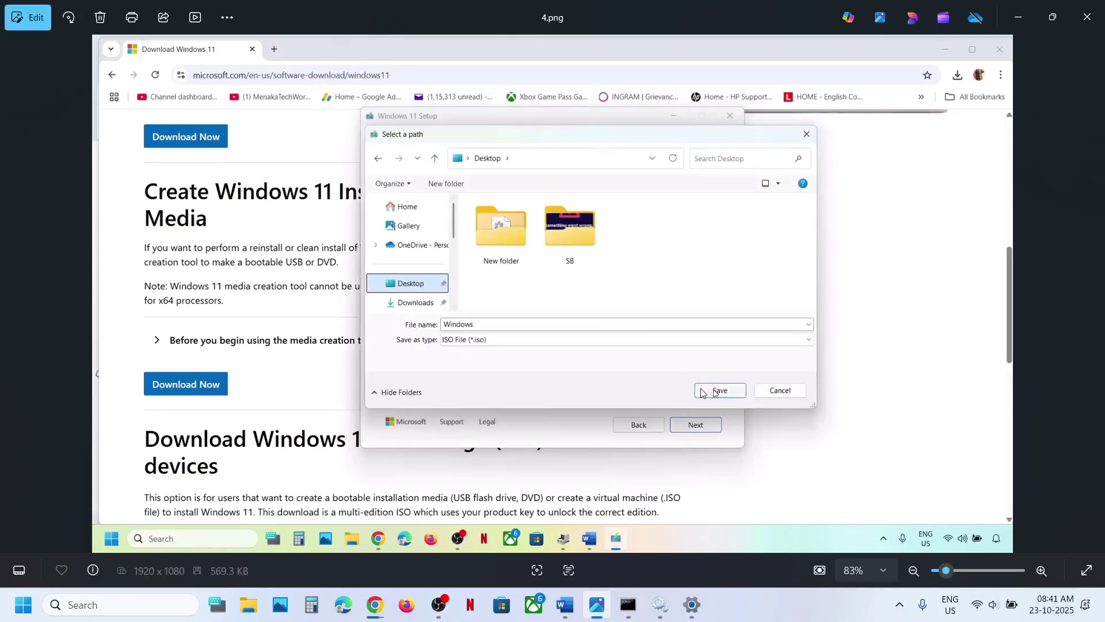
pyautogui.press('Right')
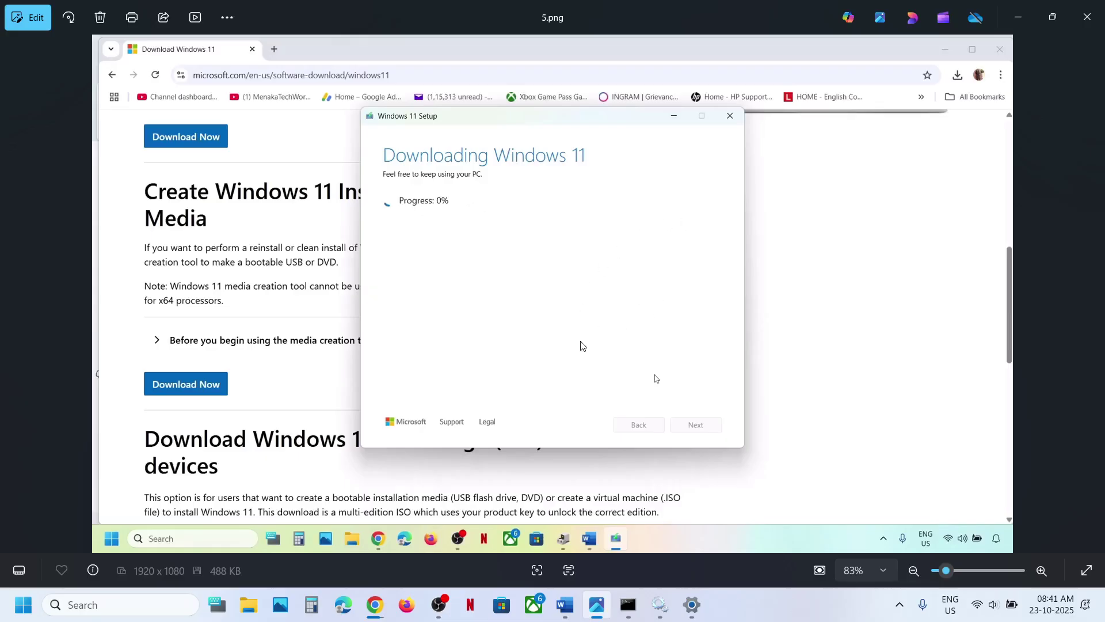
pyautogui.press('Right')
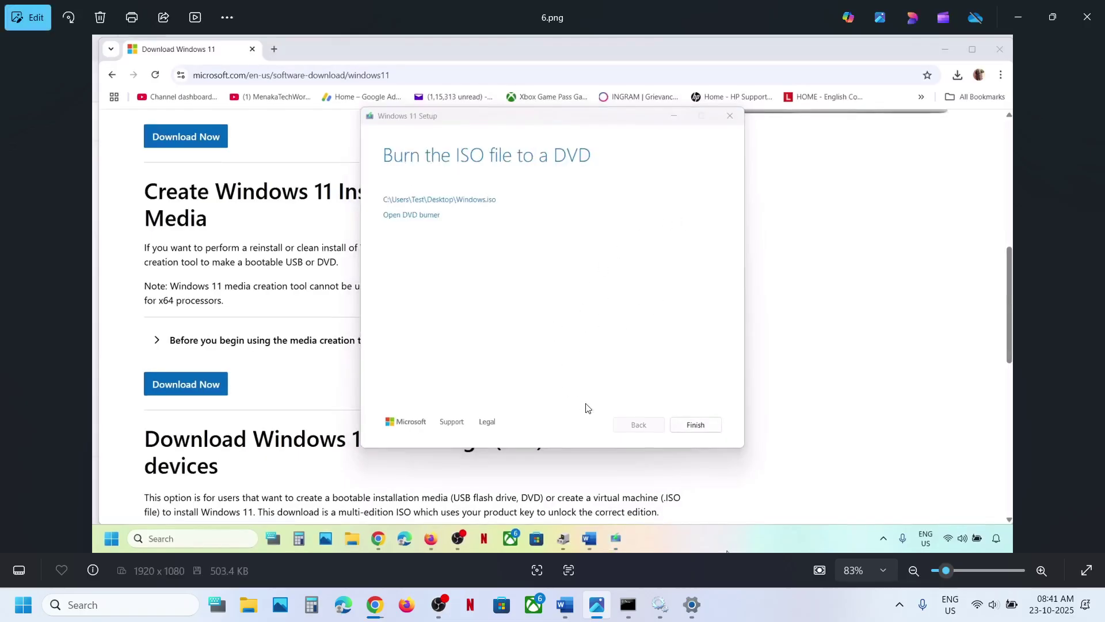
pyautogui.press('Right')
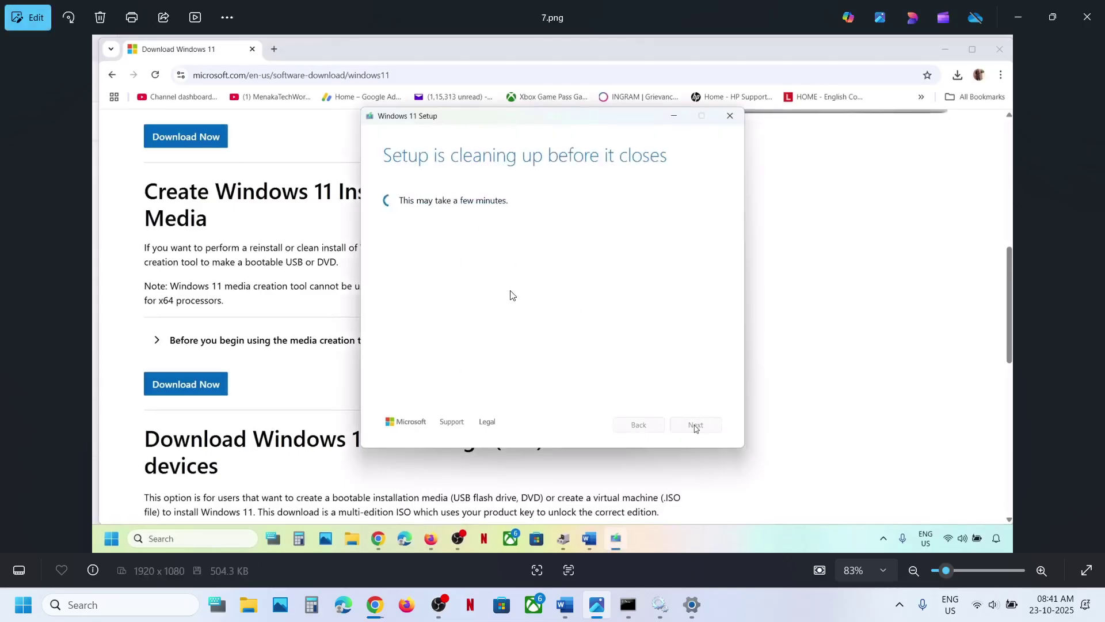
pyautogui.press('Right')
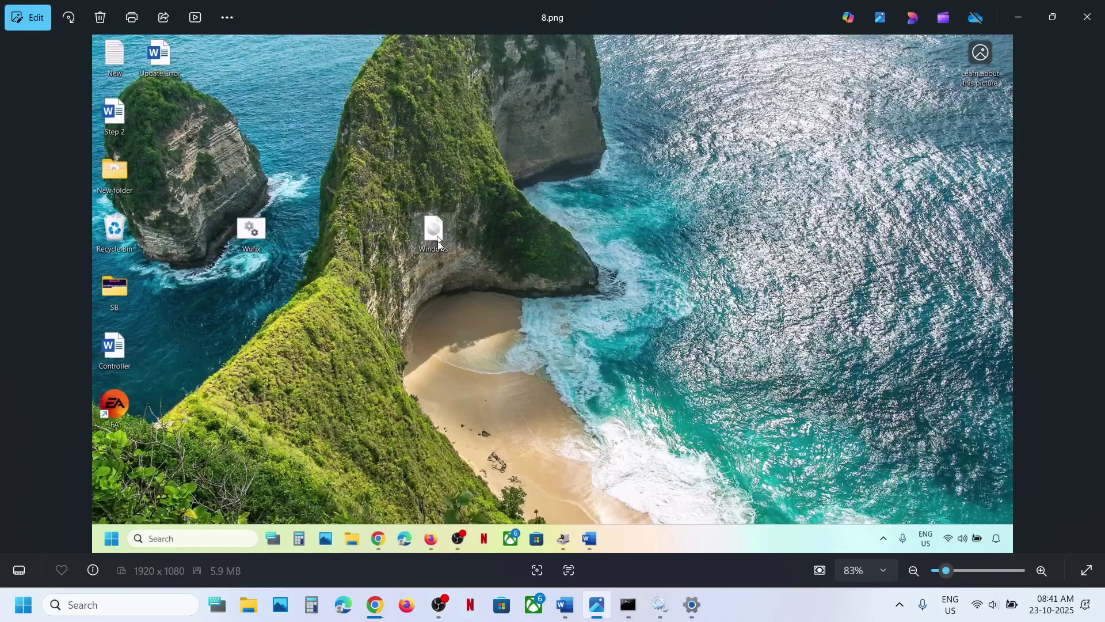
# - Advance from 9.png to 13.png, ending at Ready to install keeping personal files and apps
pyautogui.press('Right')
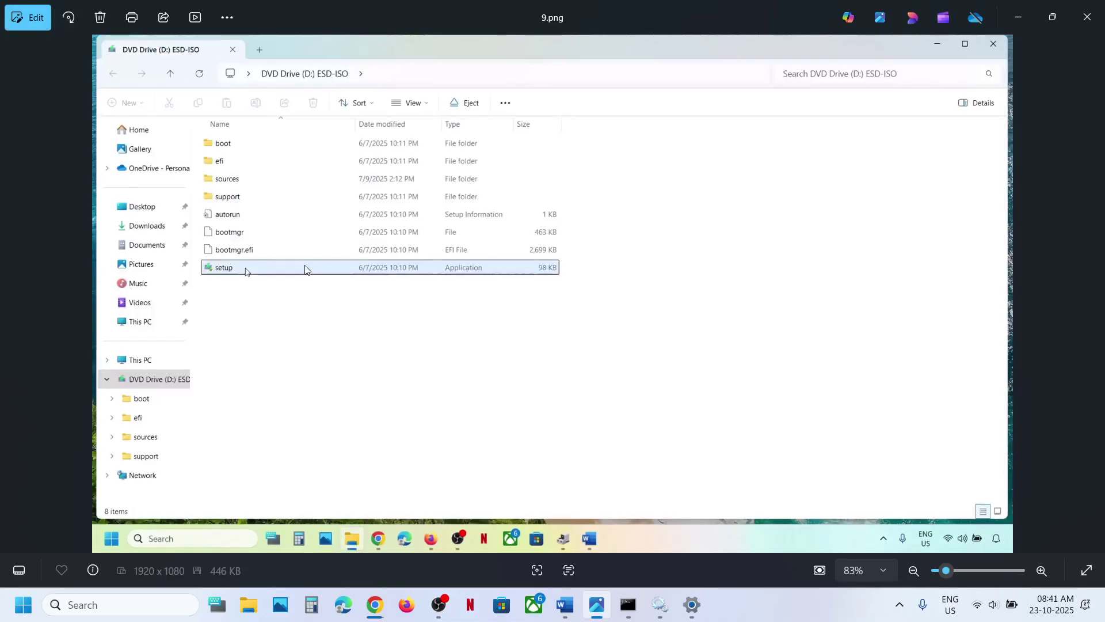
pyautogui.press('Right')
pyautogui.press('Right')
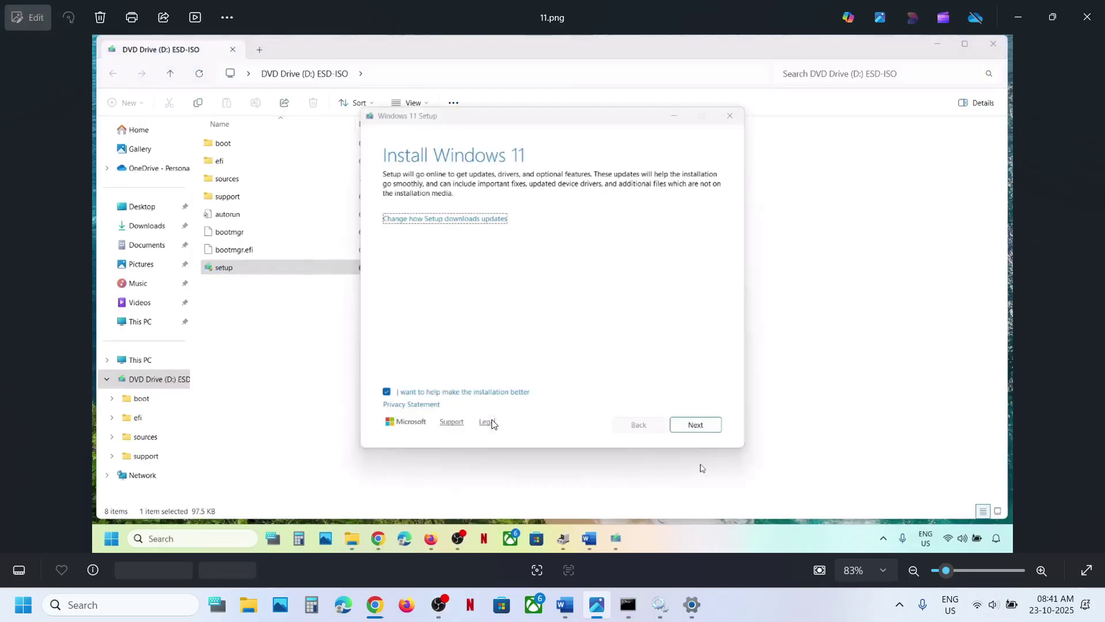
pyautogui.press('Right')
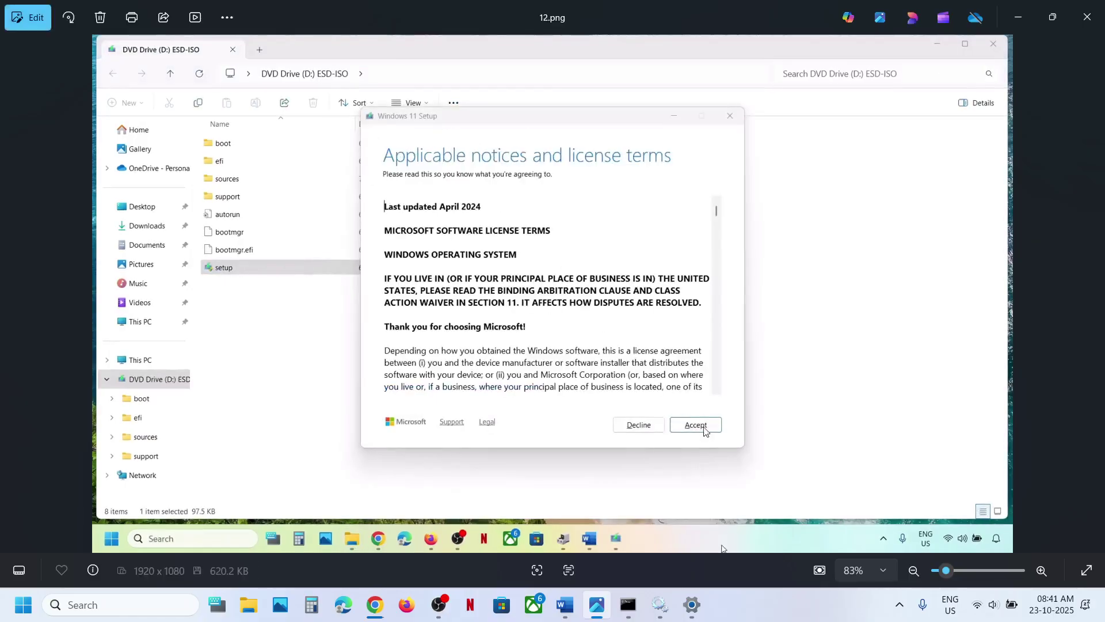
pyautogui.press('Right')
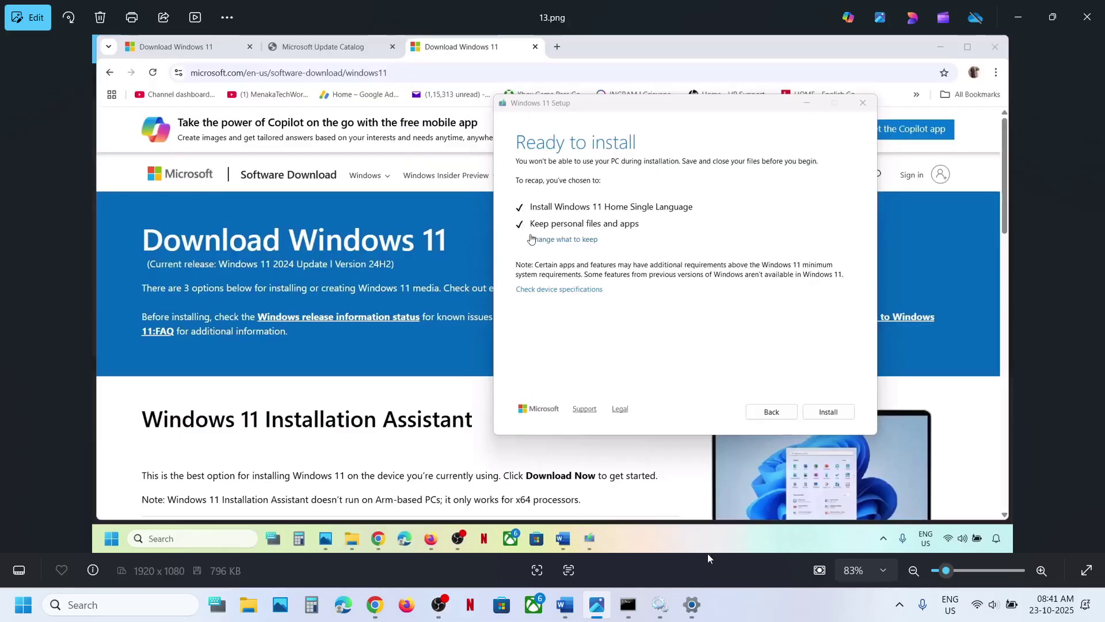
# - Highlight KB5070773 (26200.6901) in Update history, installed successfully on 21-10-2025
pyautogui.click(691, 604)
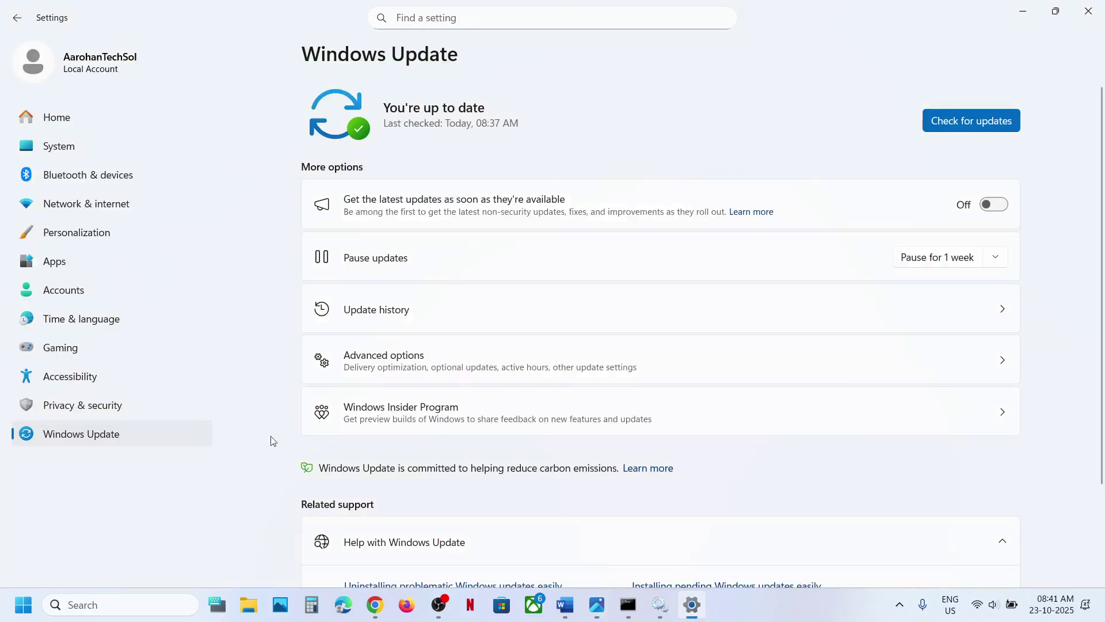
pyautogui.click(397, 324)
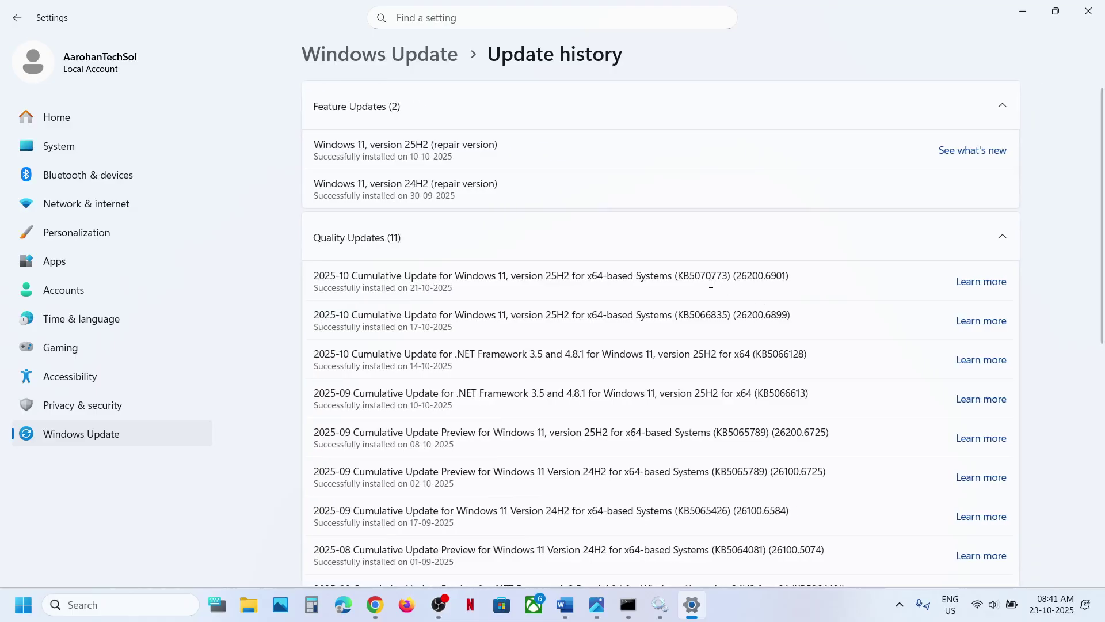
pyautogui.doubleClick(712, 275)
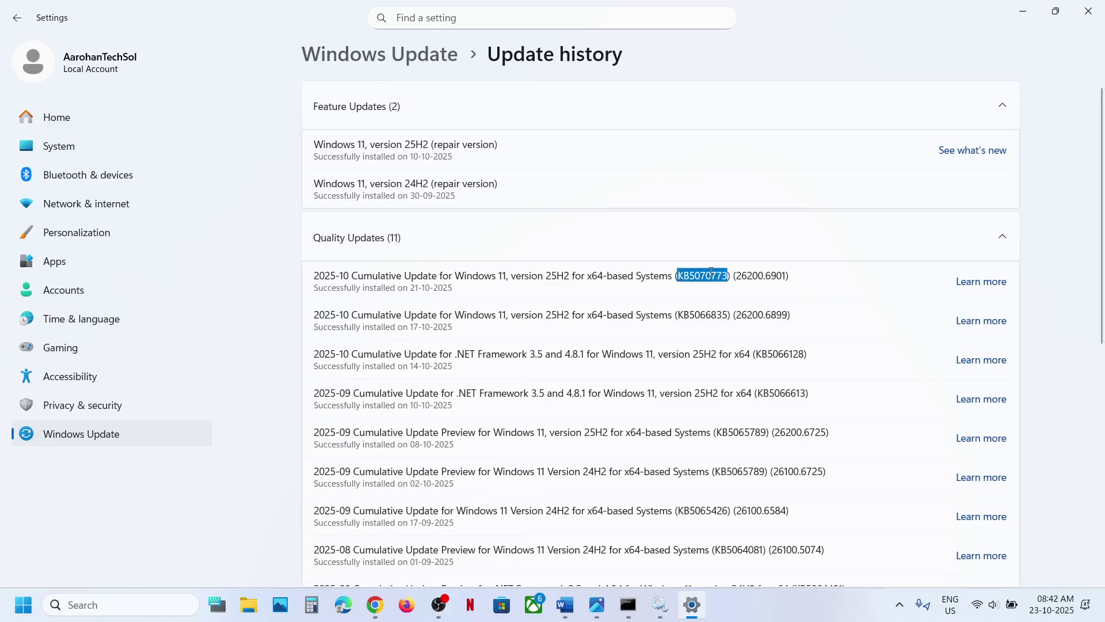
pyautogui.click(804, 598)
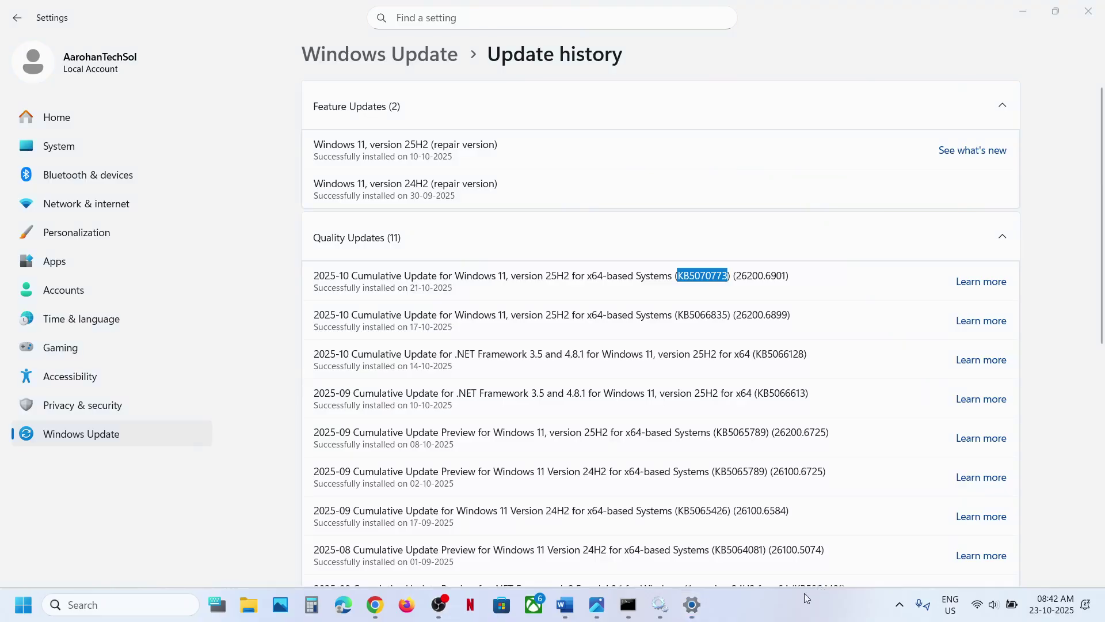